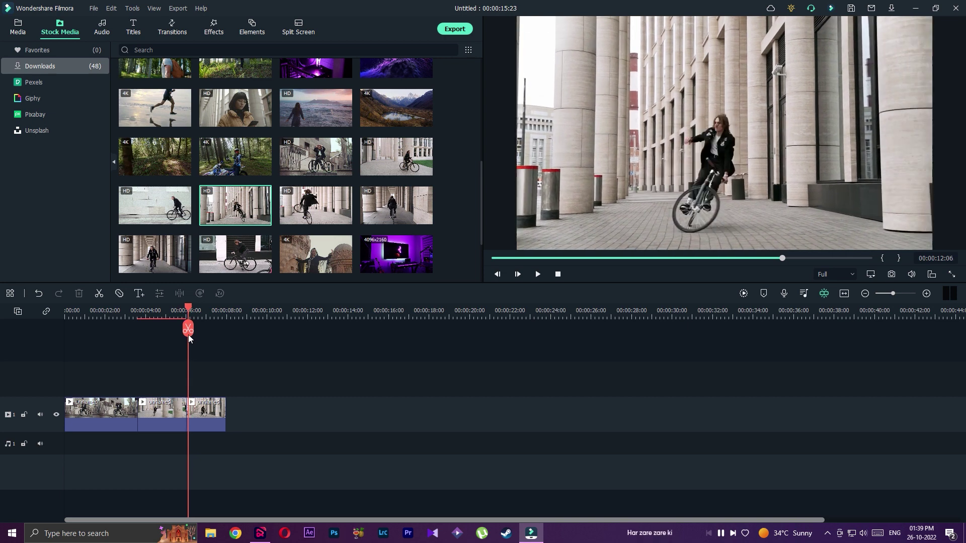
- Position the playhead at the third clip's opening frame, 00:00:12:01, and capture a snapshot of it
click(201, 425)
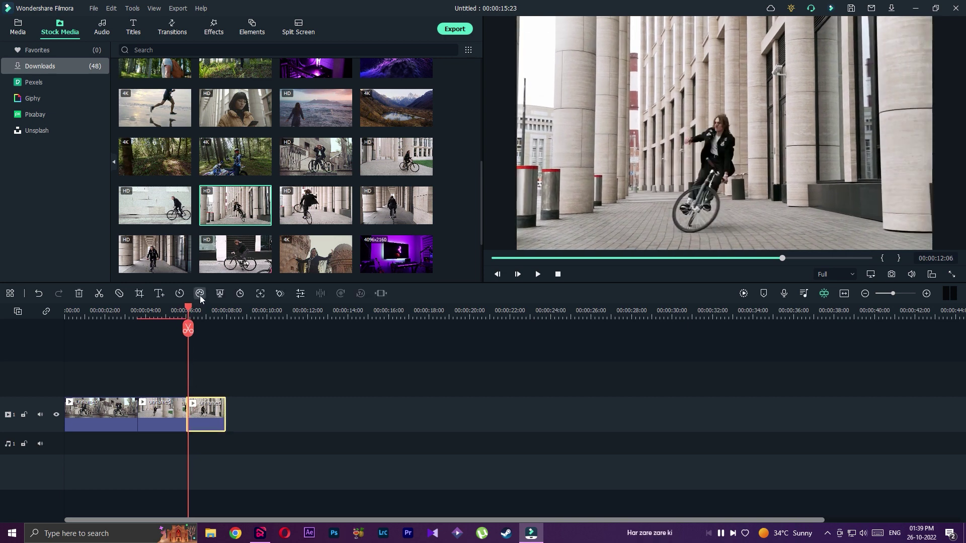
key(Left)
key(Left)
key(Left)
key(Left)
key(Left)
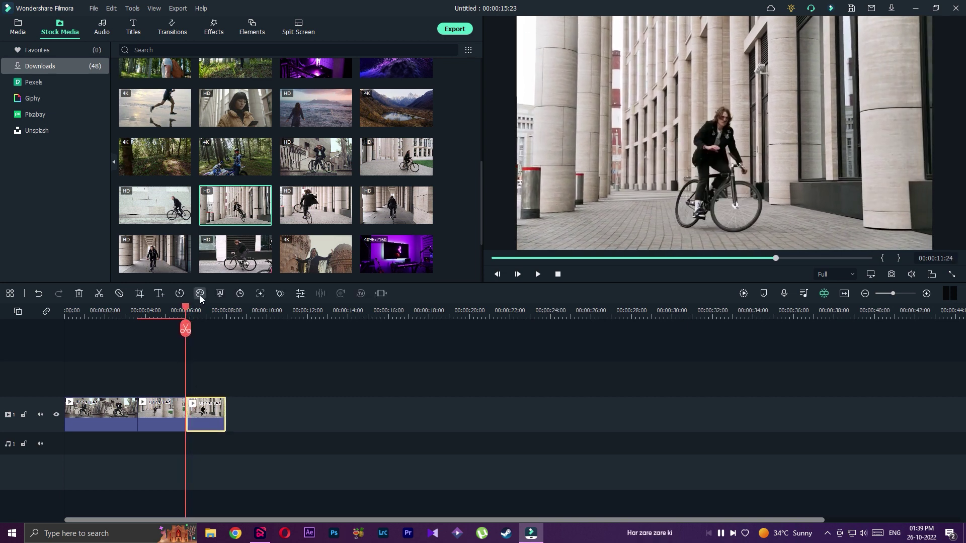
key(Left)
key(Right)
key(Right)
key(Right)
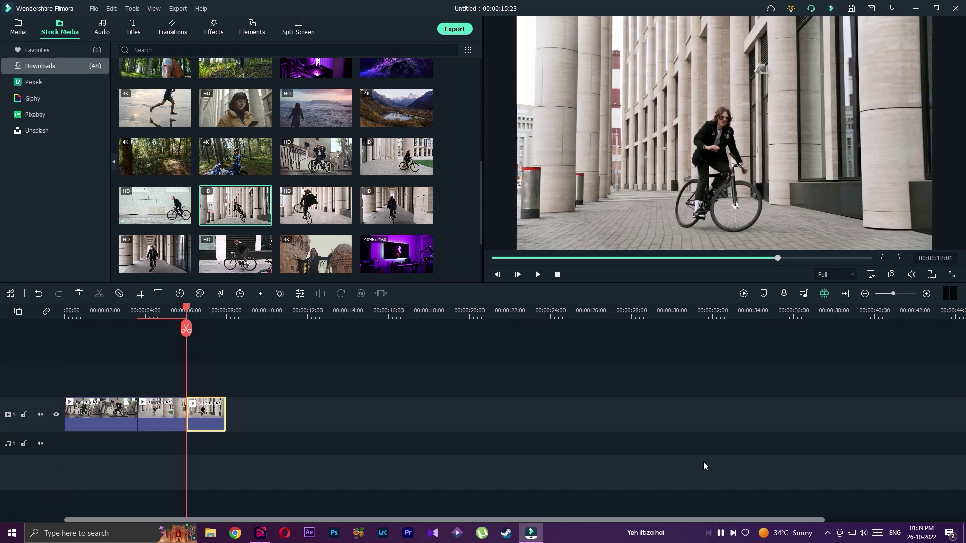
click(892, 276)
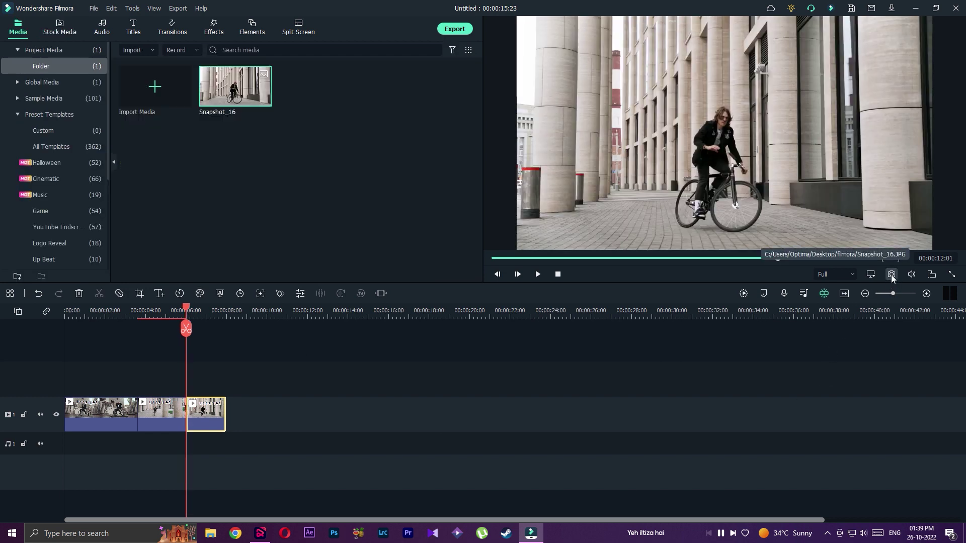
- Capture a snapshot of the second clip's opening frame at 00:00:07:09
click(158, 412)
drag(187, 308, 142, 320)
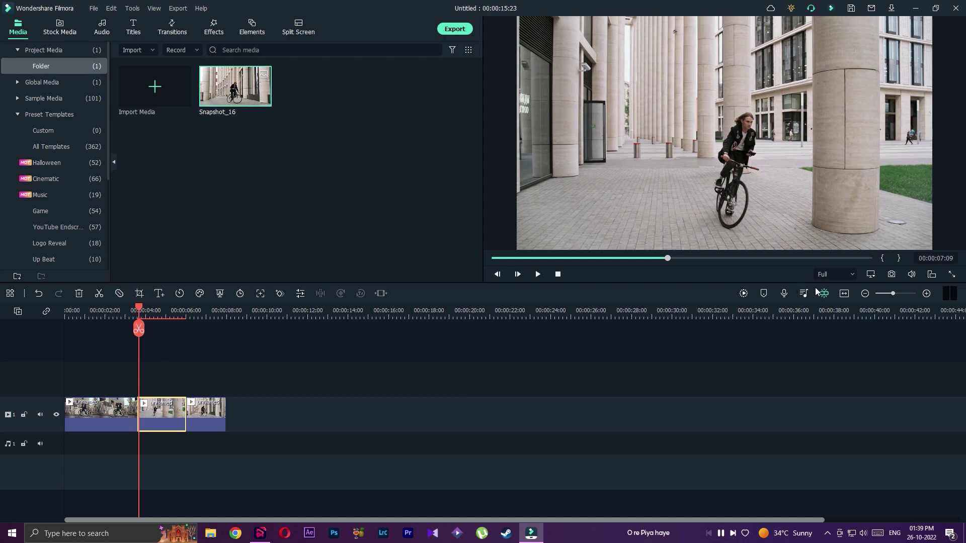
click(891, 275)
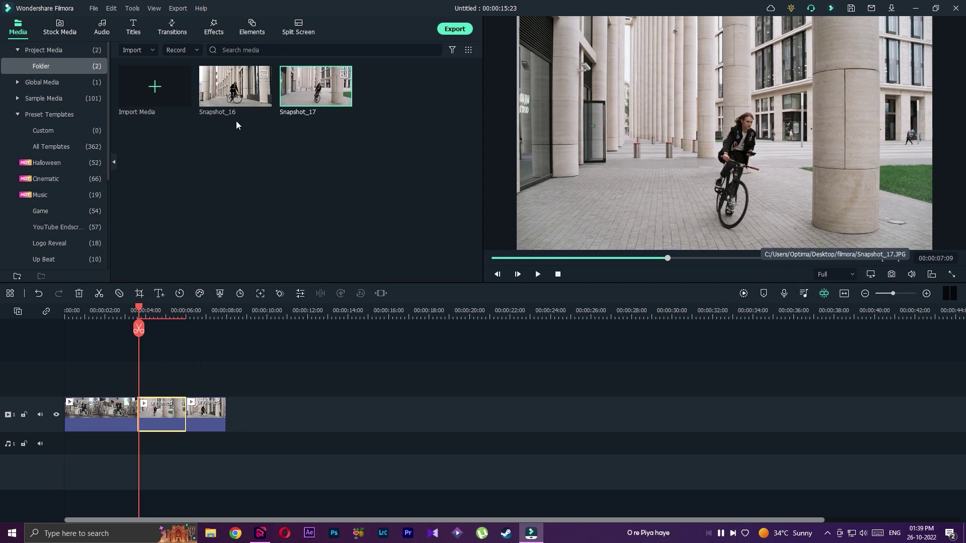
- Switch to Google Chrome, search for "remove background" and open the remove.bg upload page
click(914, 8)
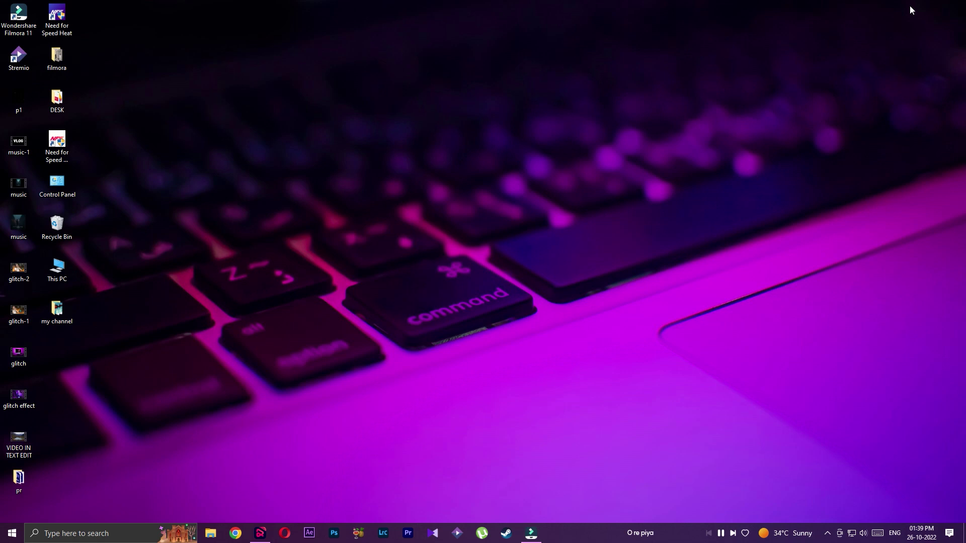
click(235, 532)
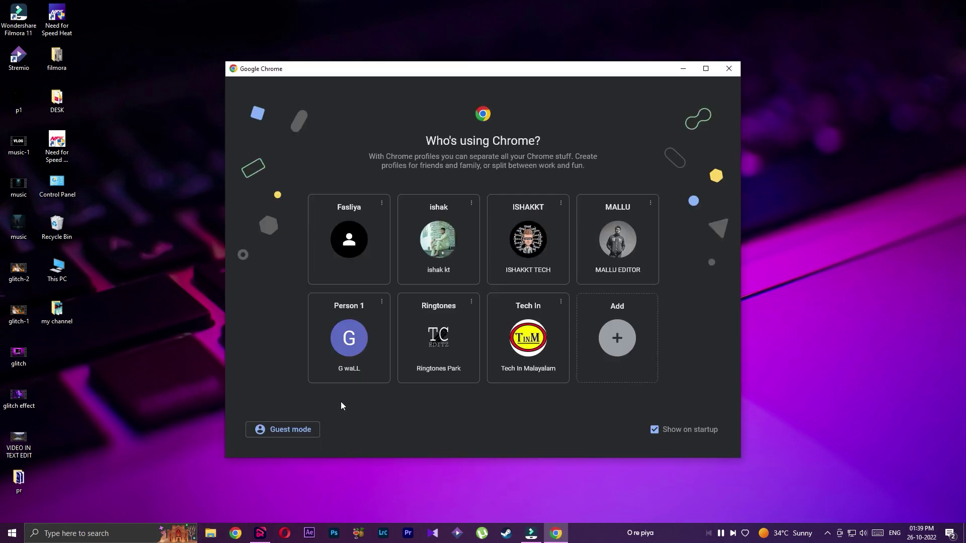
click(355, 375)
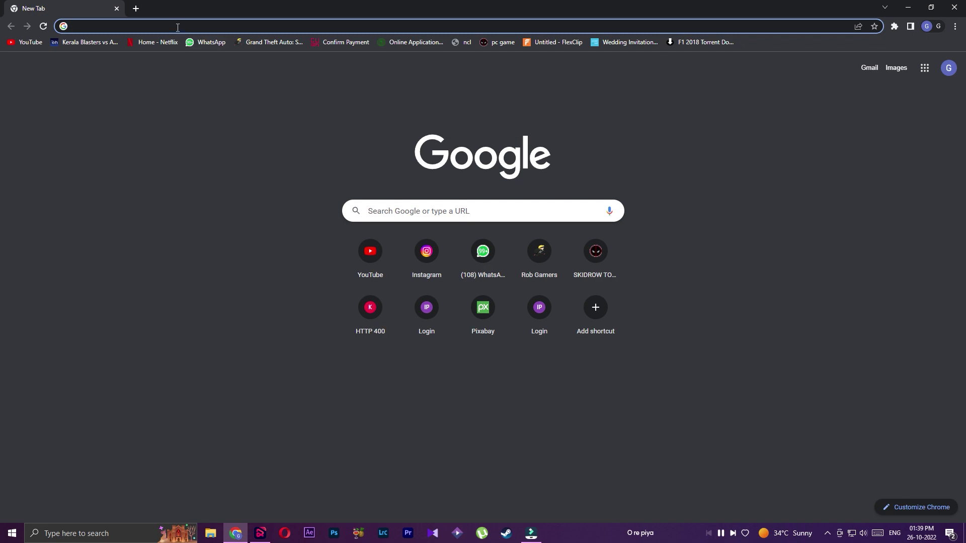
text(RE)
key(Return)
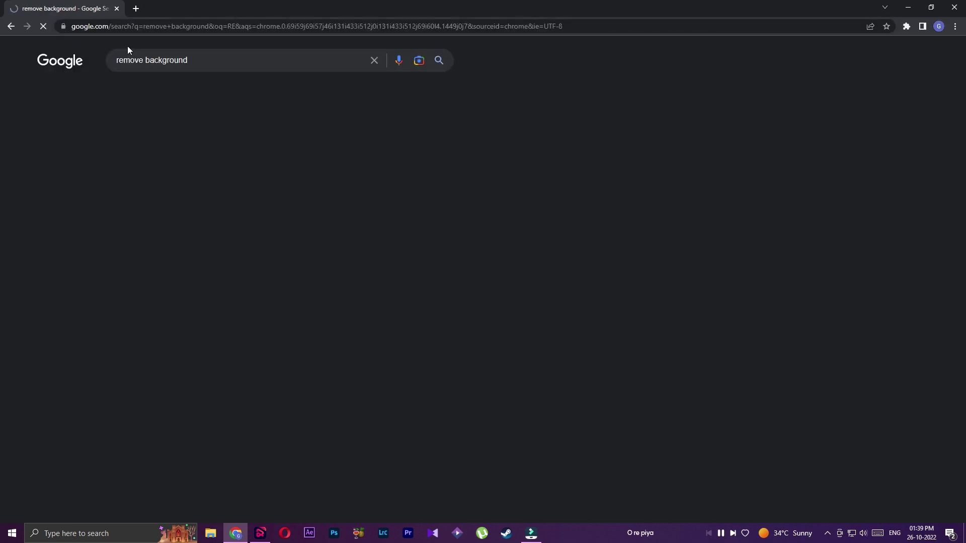
click(161, 194)
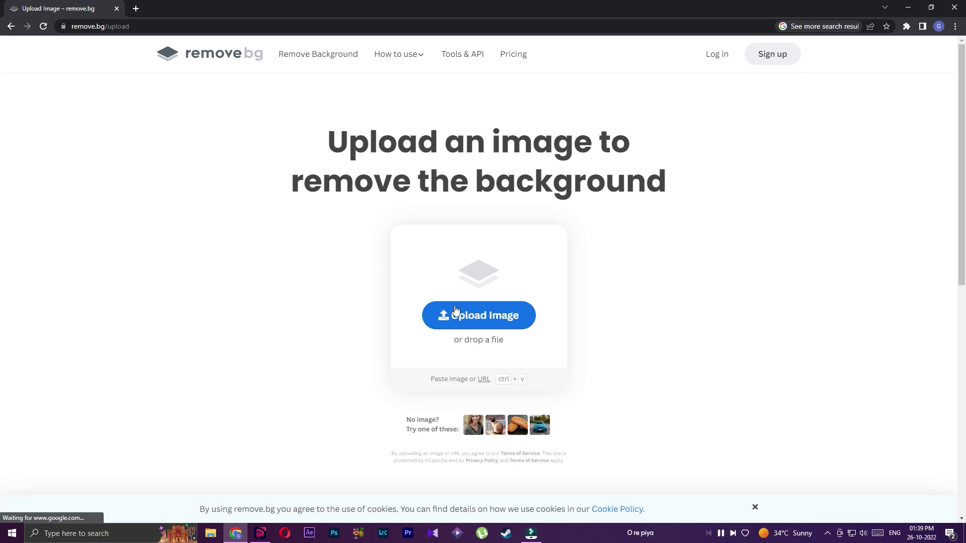
- Upload Snapshot_17 from the filmora folder to remove.bg and download the preview-size cutout
click(444, 315)
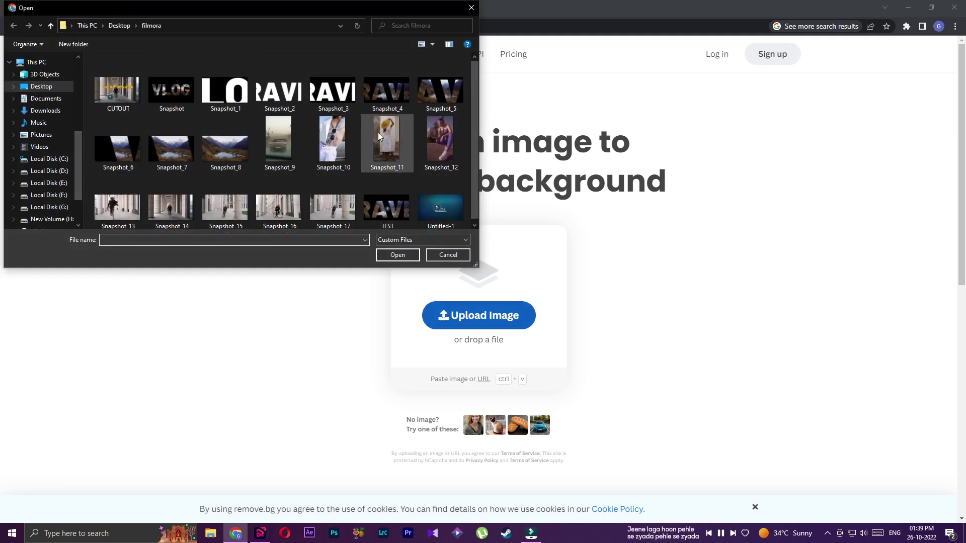
click(329, 211)
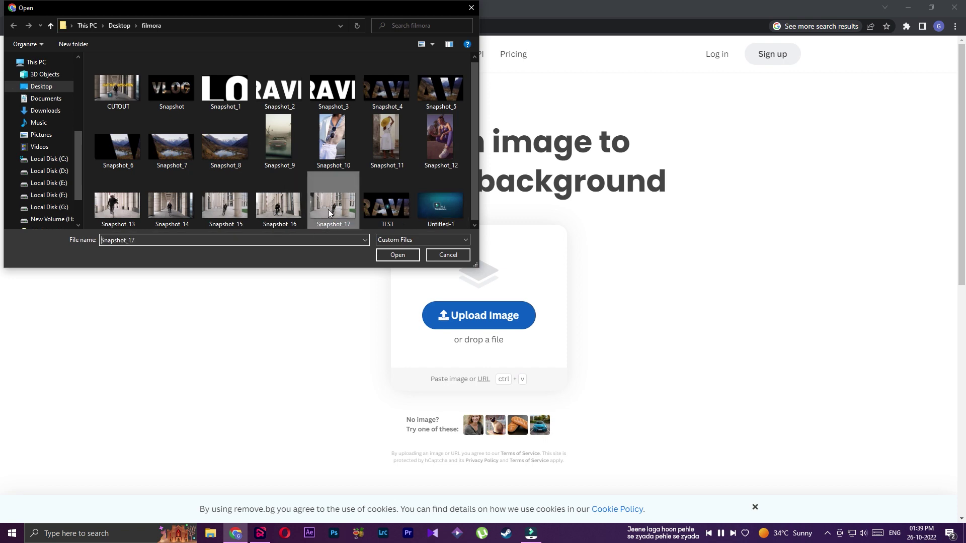
click(397, 256)
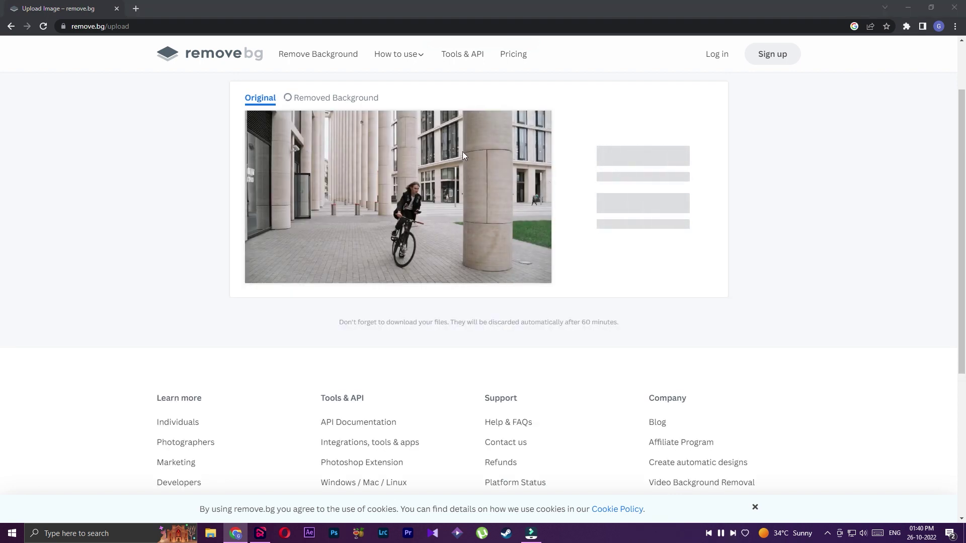
click(601, 156)
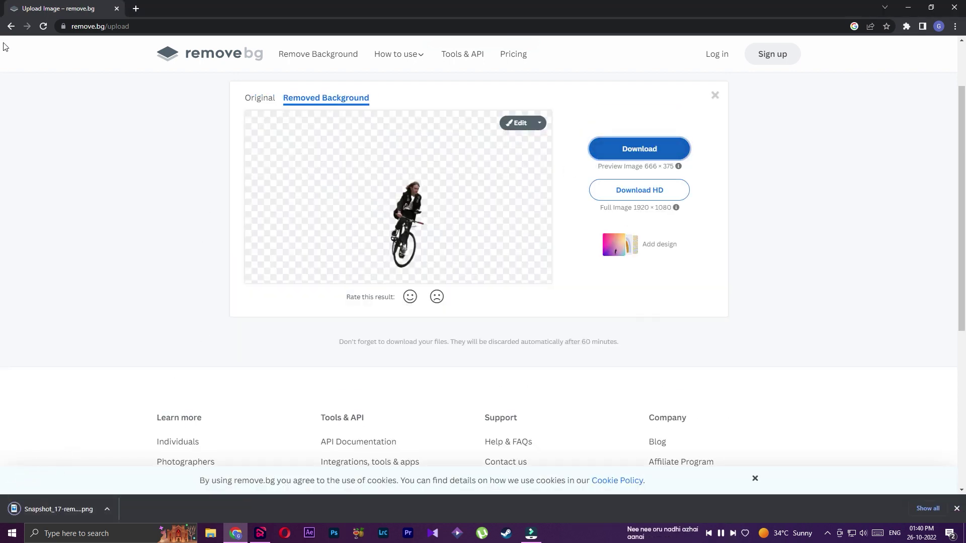
- Upload Snapshot_16 to remove.bg, download its preview-size cutout and return to Wondershare Filmora
click(11, 26)
click(166, 196)
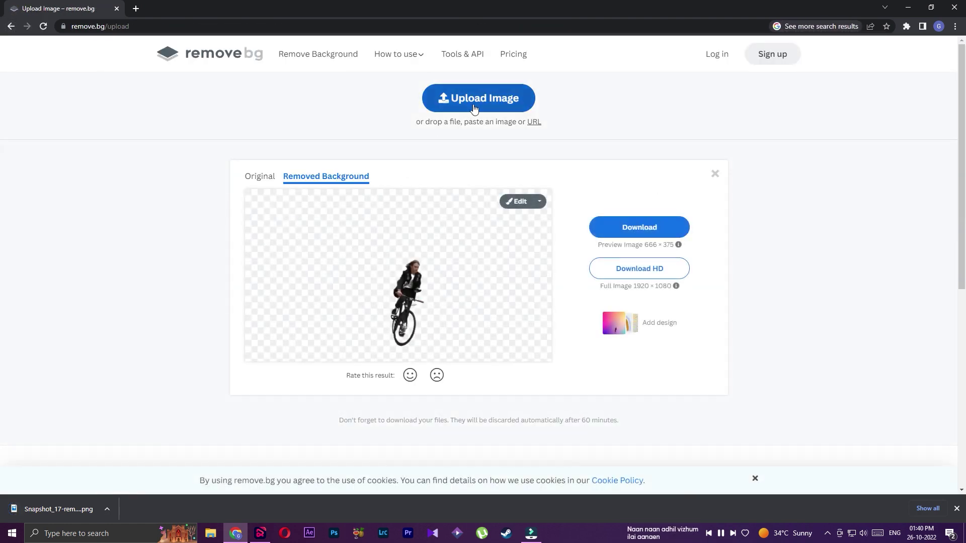
click(442, 98)
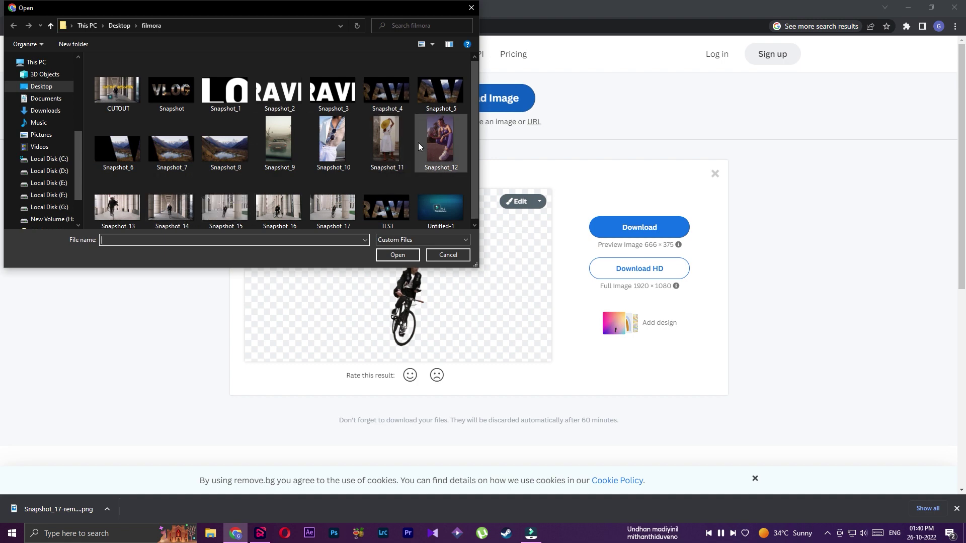
click(266, 226)
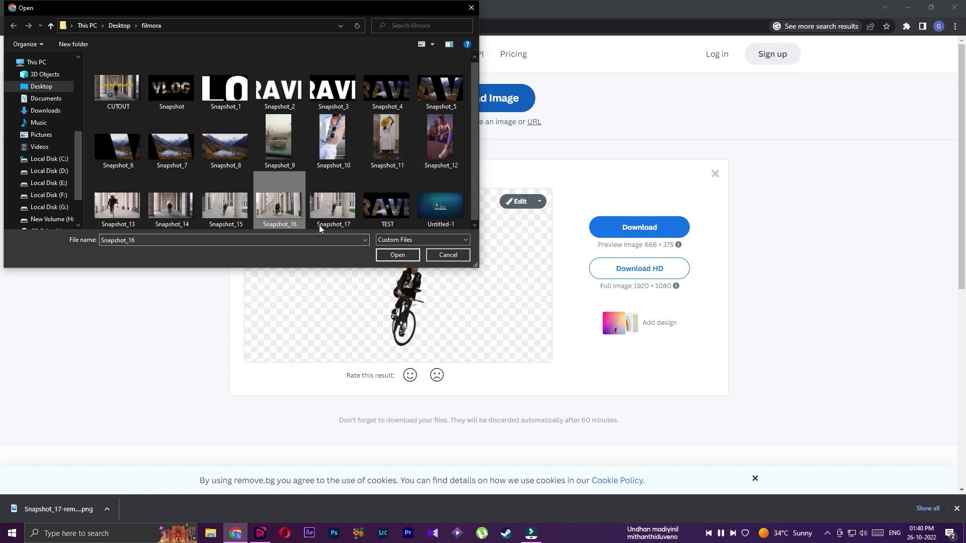
click(397, 255)
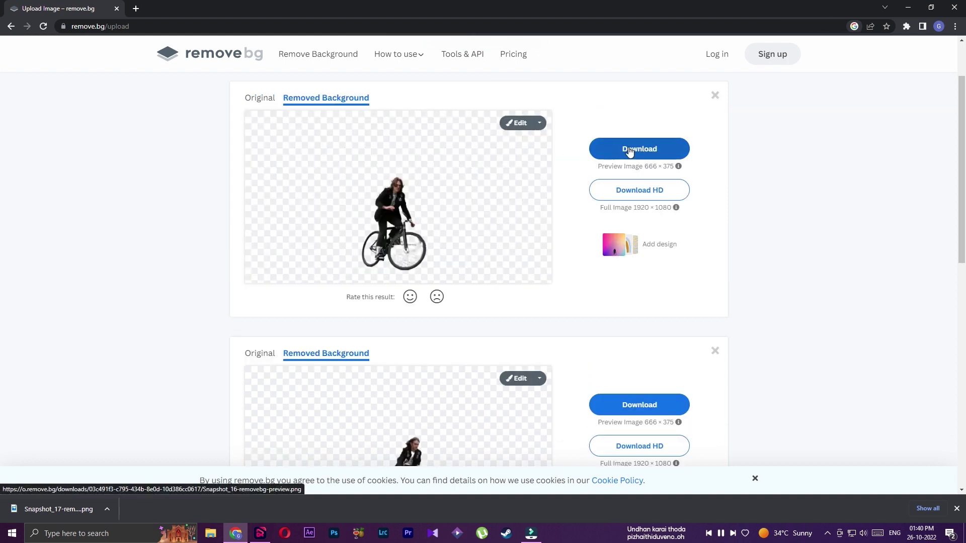
click(630, 151)
click(907, 7)
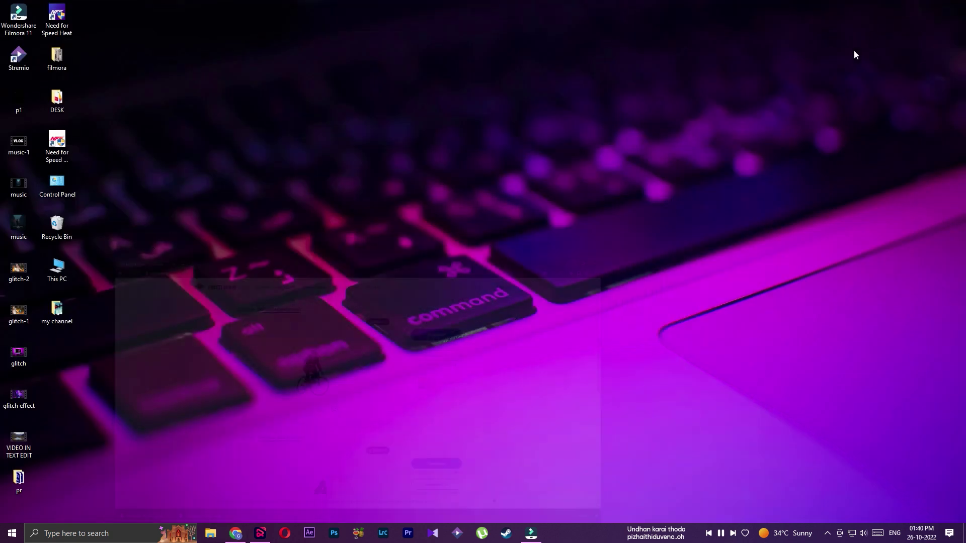
click(531, 533)
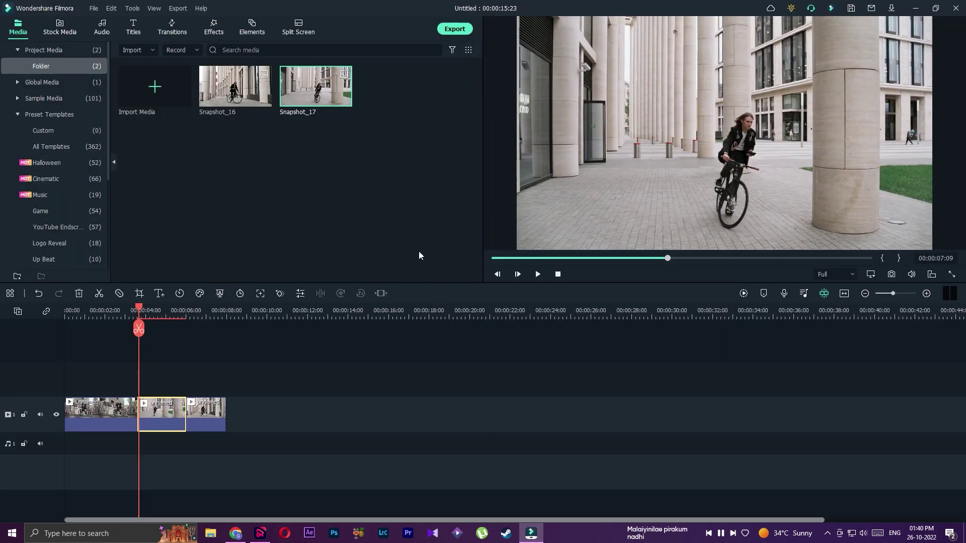
drag(144, 315, 134, 309)
click(340, 101)
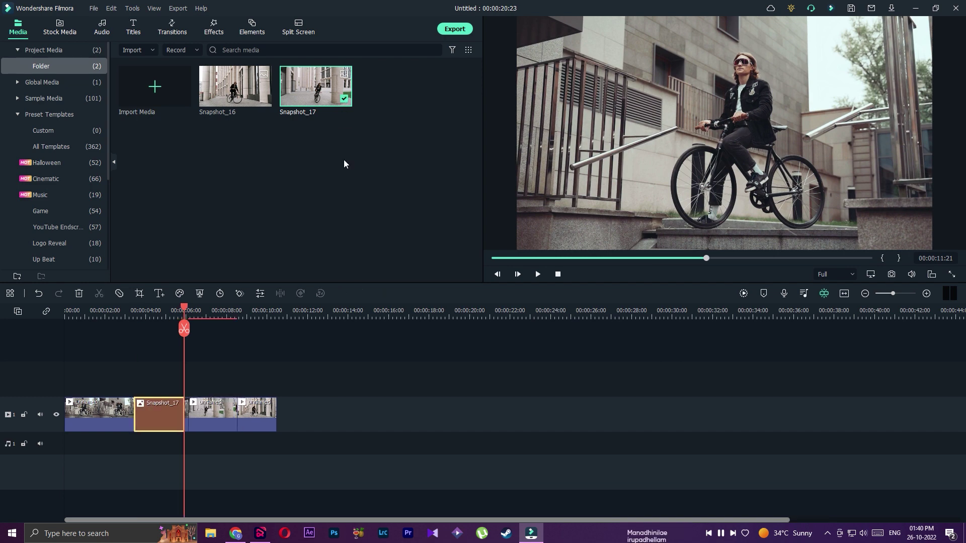
drag(160, 415, 162, 378)
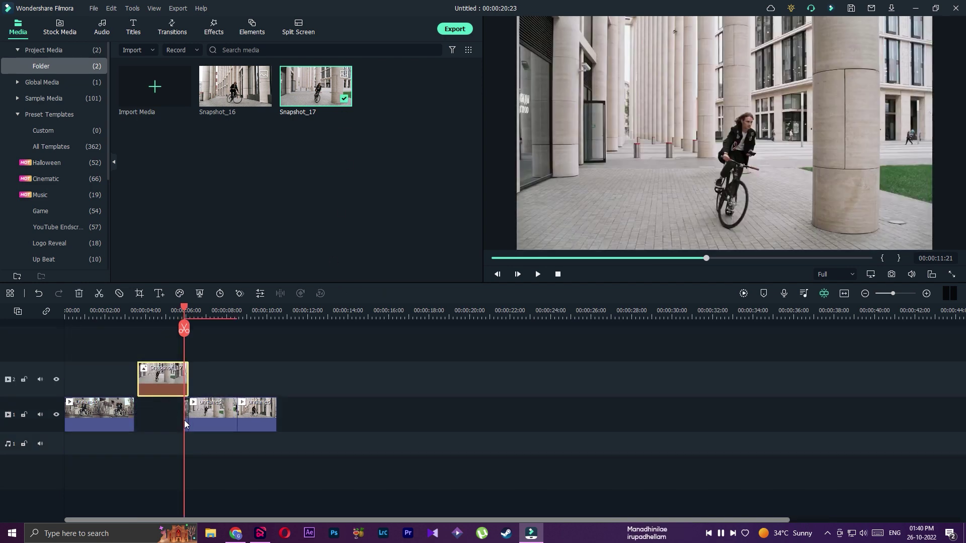
click(184, 421)
drag(133, 416, 136, 416)
key(ctrl+z)
key(ctrl+z)
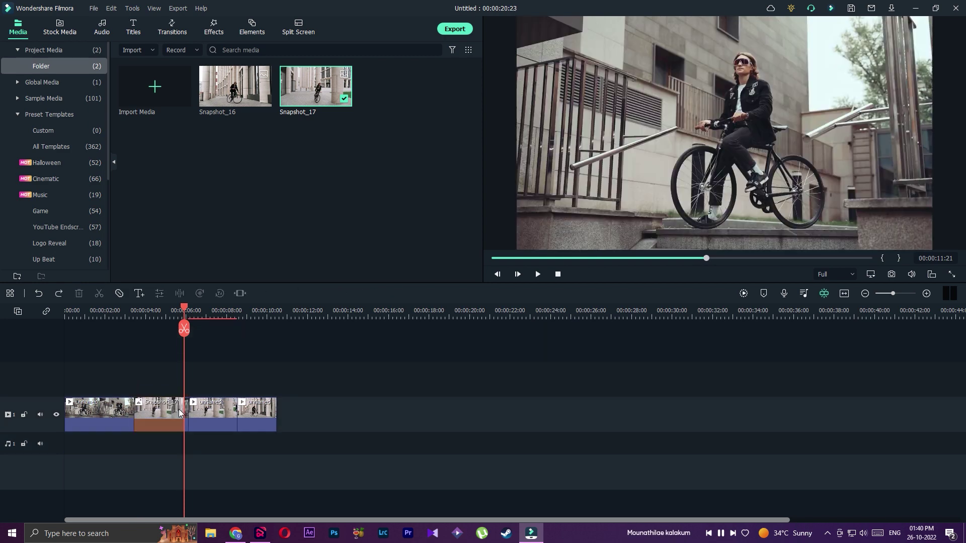
key(ctrl+z)
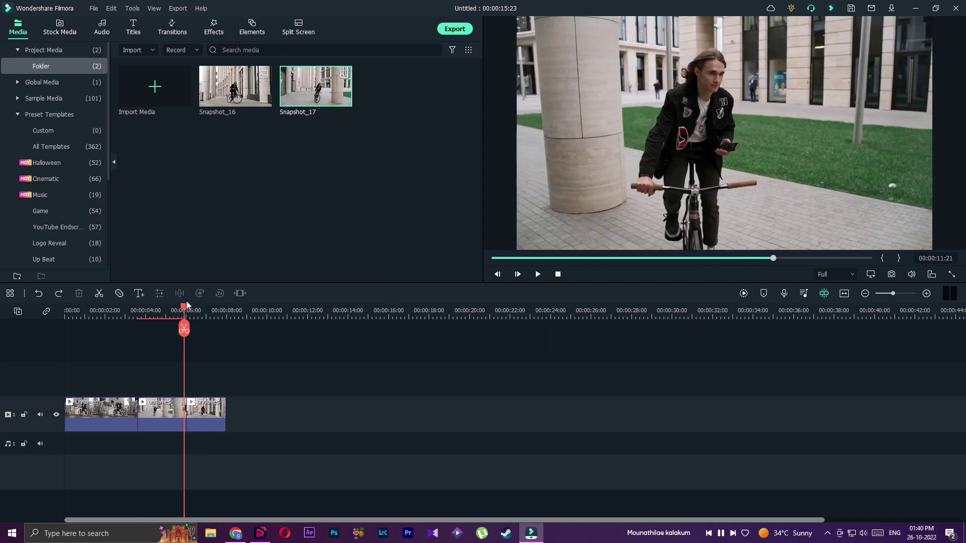
- Place Snapshot_17 on the second video track, starting at 00:00:06:11, just before the cut to the second clip
drag(306, 93, 142, 381)
drag(182, 322, 131, 319)
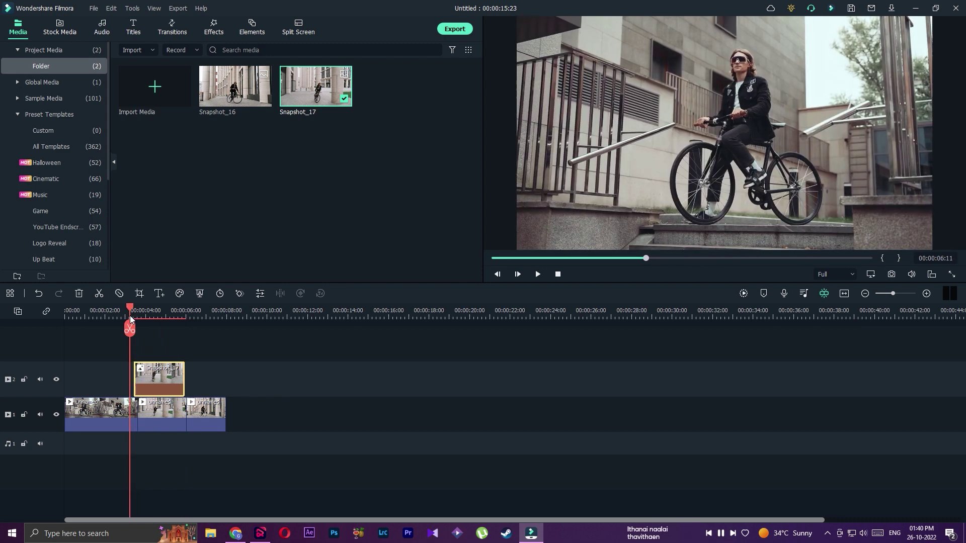
drag(142, 375, 137, 374)
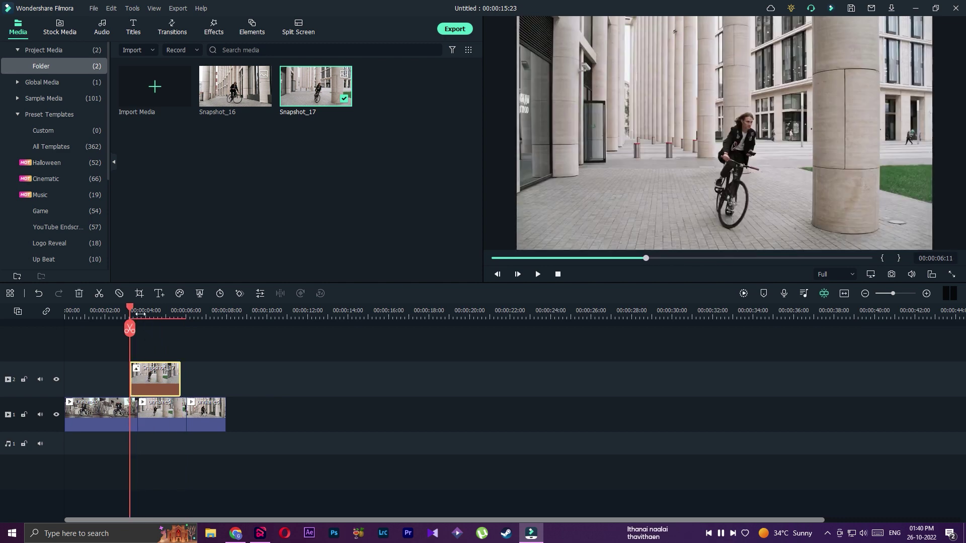
- Split the Snapshot_17 overlay at 00:00:07:15 and delete the portion after the split
drag(133, 310, 141, 318)
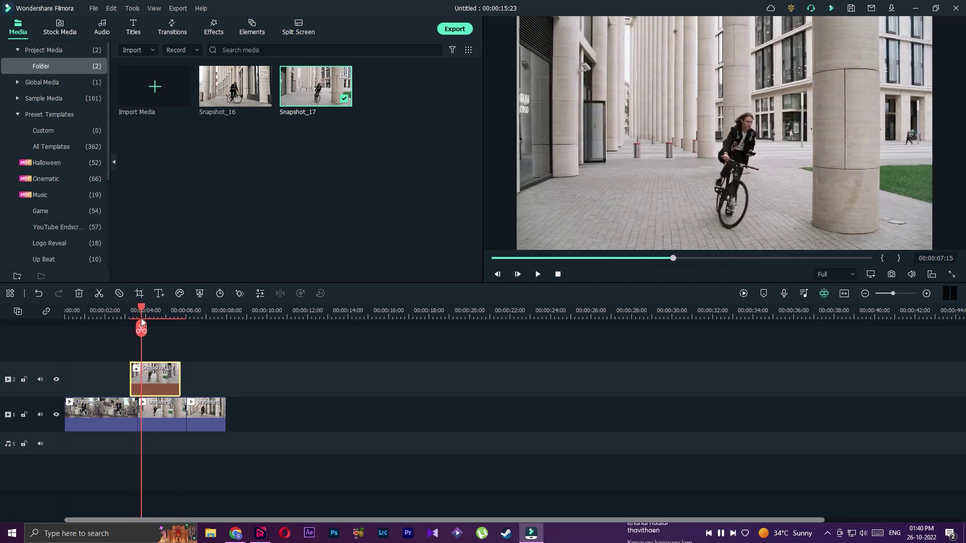
click(143, 331)
click(167, 381)
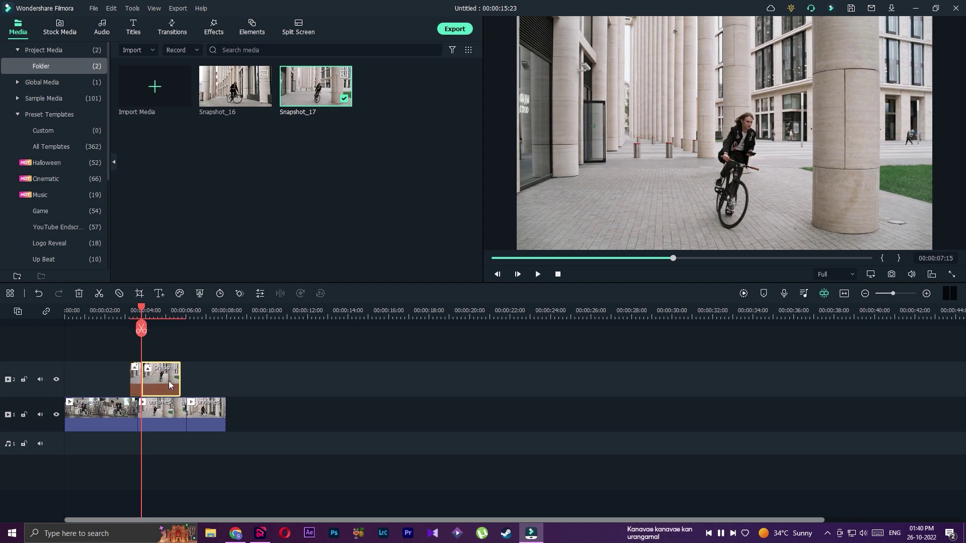
key(Delete)
- Play back the cut between the first two clips with the Snapshot_17 overlay, and delete the overlay
mouse_move(142, 310)
mouse_down()
mouse_move(112, 310)
mouse_move(123, 309)
mouse_up()
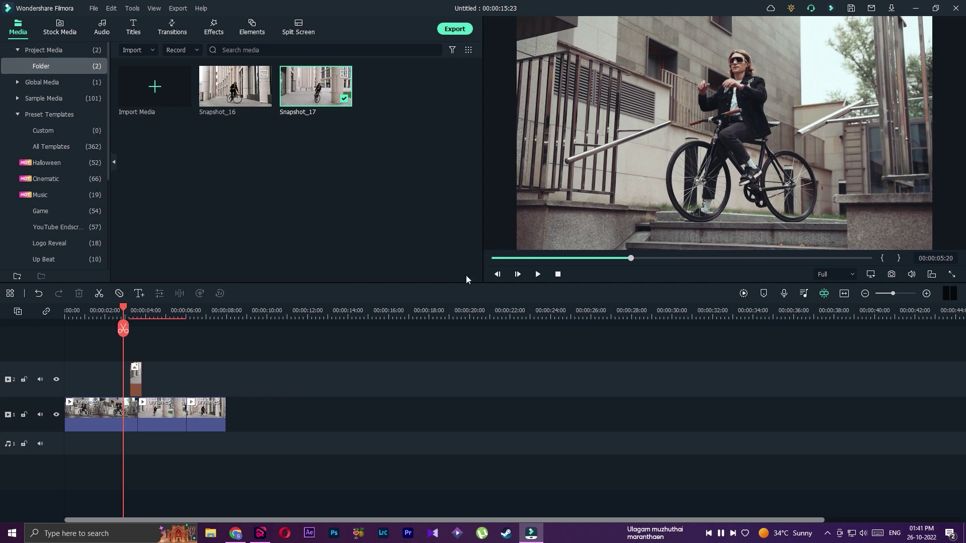
click(536, 275)
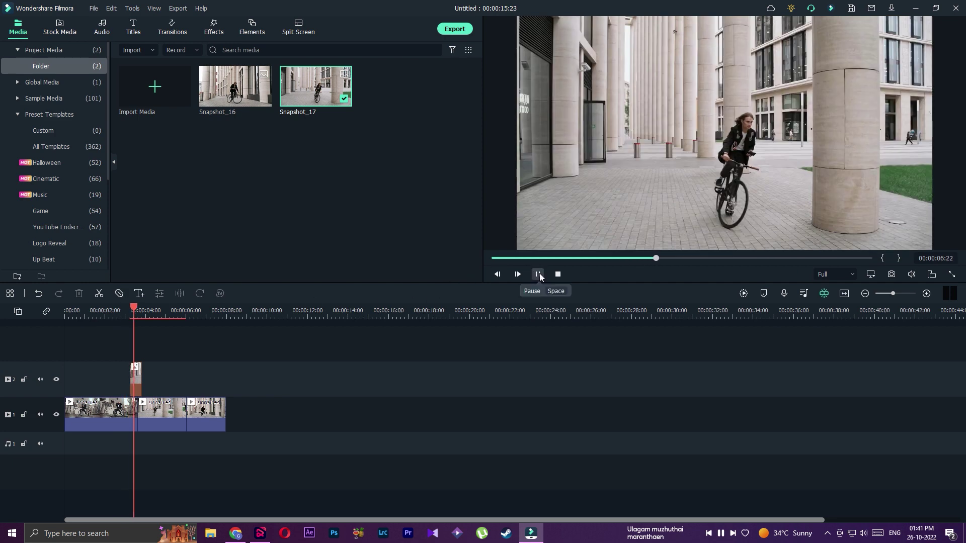
click(539, 273)
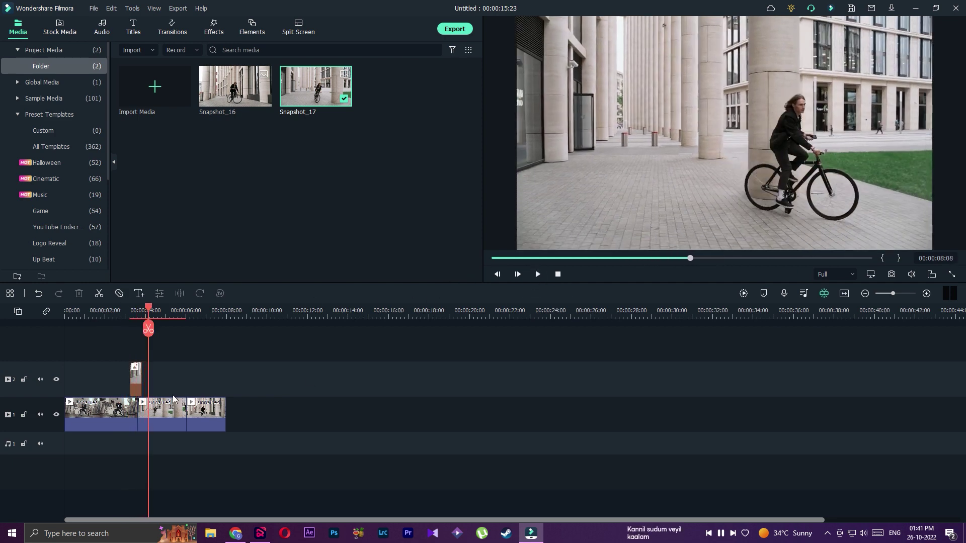
click(134, 382)
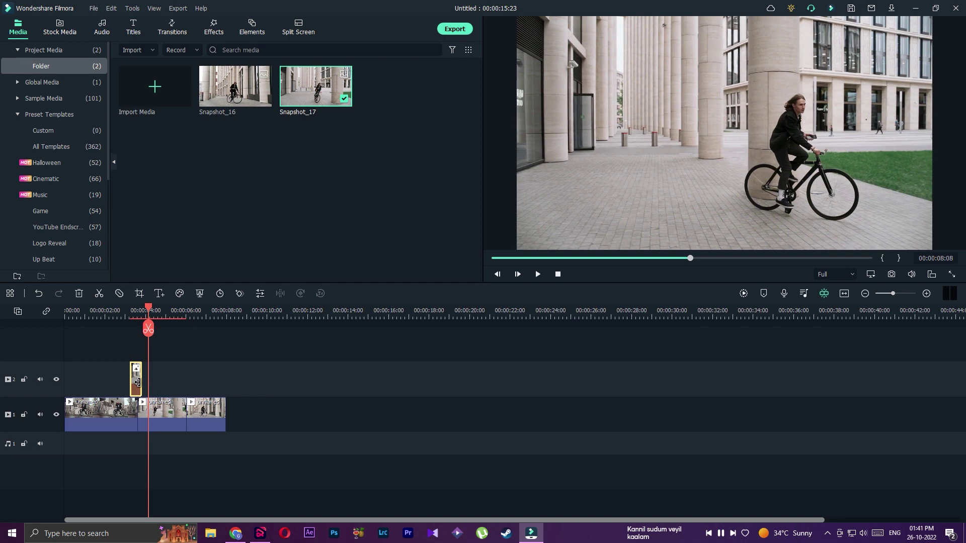
key(Delete)
- Import Snapshot_16-removebg-preview and Snapshot_17-removebg-preview from the Downloads folder into the project media
click(164, 86)
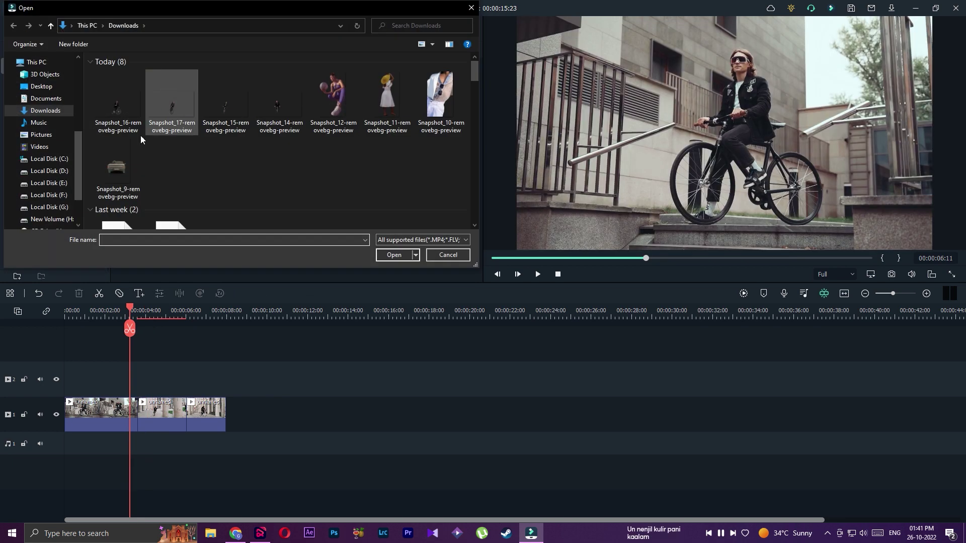
click(102, 95)
ctrl+click(161, 103)
click(394, 255)
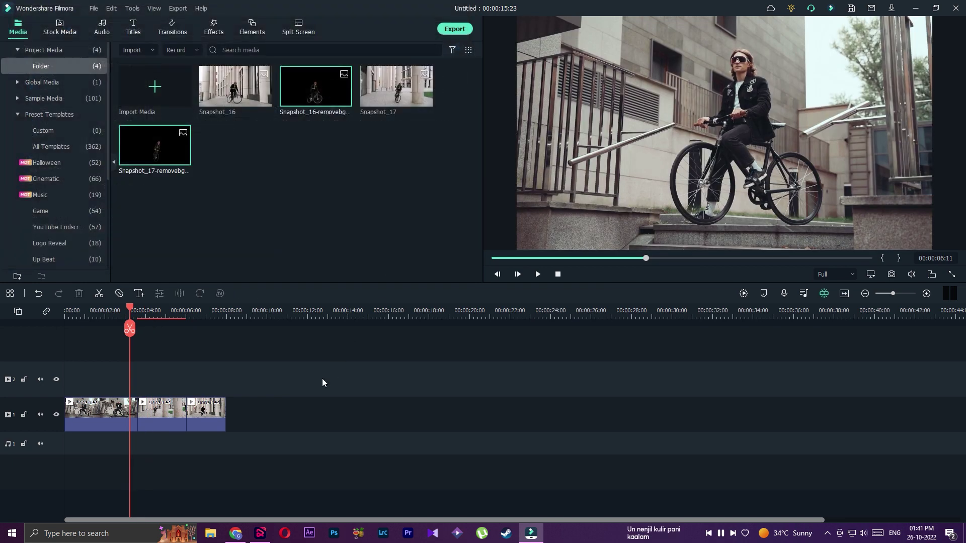
- Place Snapshot_17-removebg-preview on the second video track starting at 00:00:06:11, and cut off the portion after 00:00:07:19
key(shift+i)
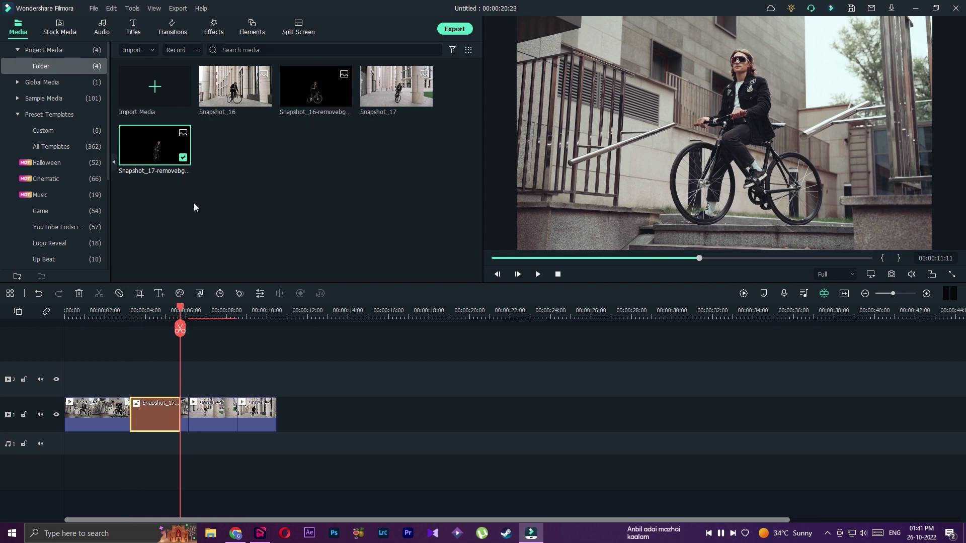
key(ctrl+z)
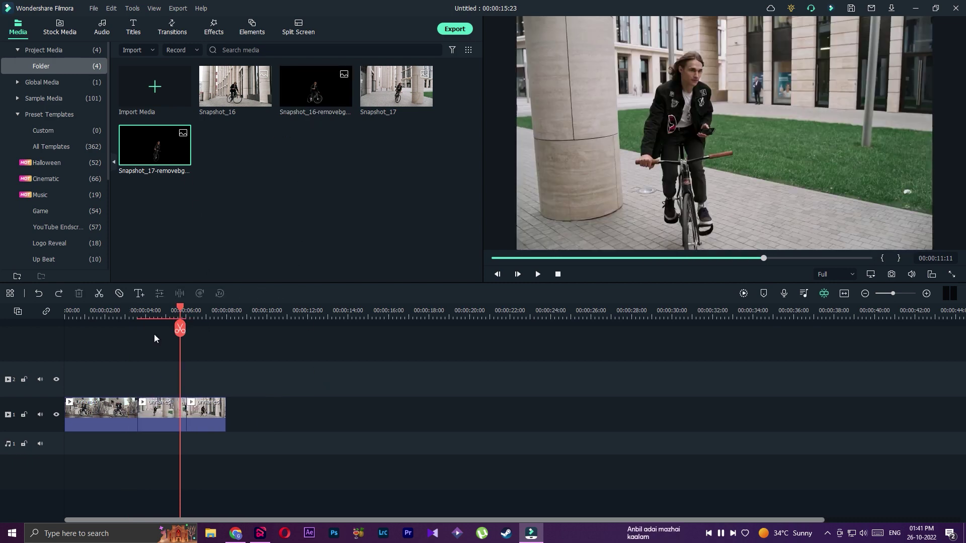
drag(163, 152, 131, 376)
drag(174, 315, 142, 330)
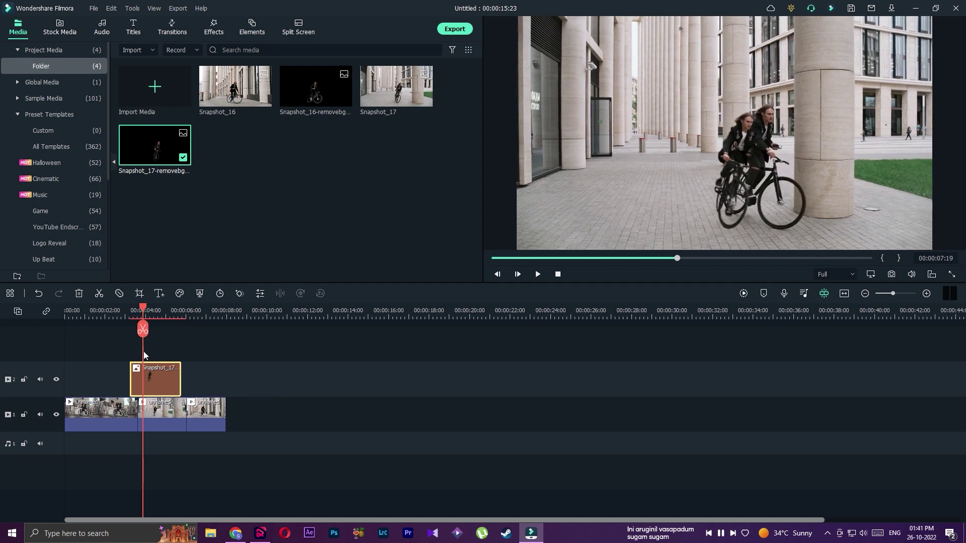
key(ctrl+b)
key(Delete)
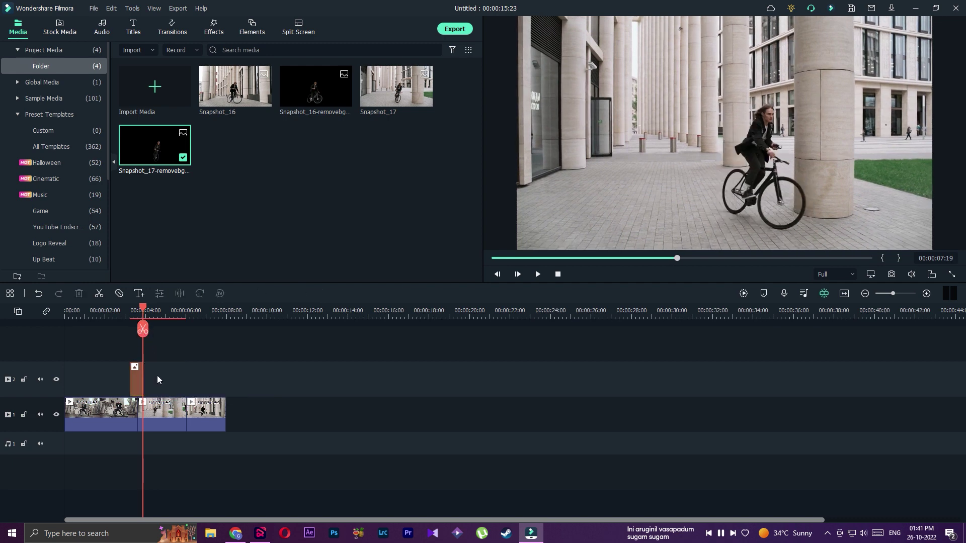
- Apply the legacy preset motion Fly in and Fade out to the Snapshot_17 cutout overlay and play back the transition
click(136, 382)
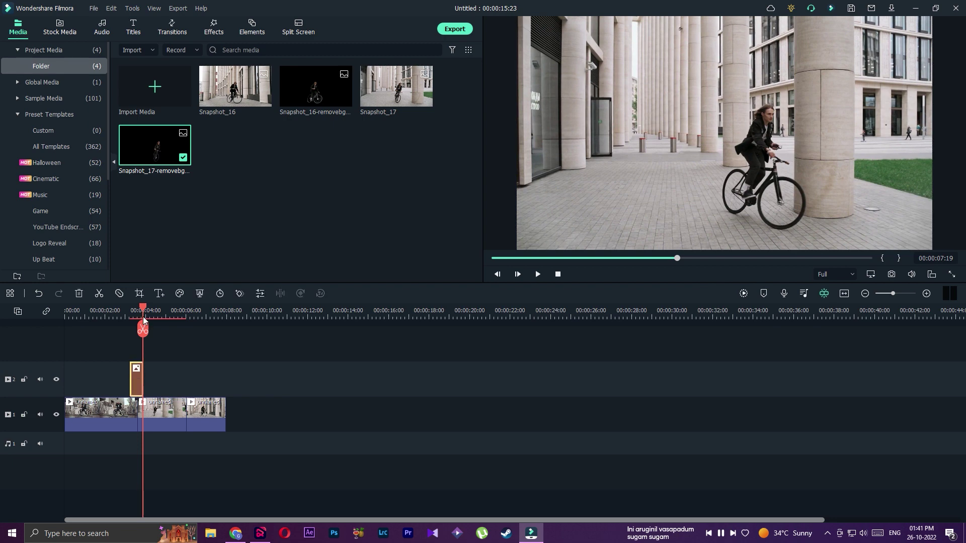
mouse_move(143, 310)
mouse_down()
mouse_move(116, 312)
mouse_move(135, 315)
mouse_up()
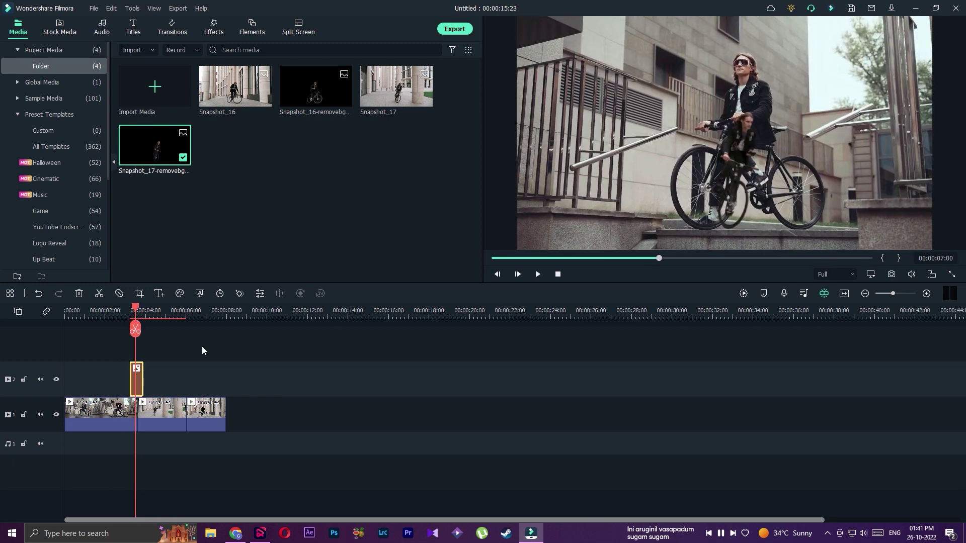
click(260, 294)
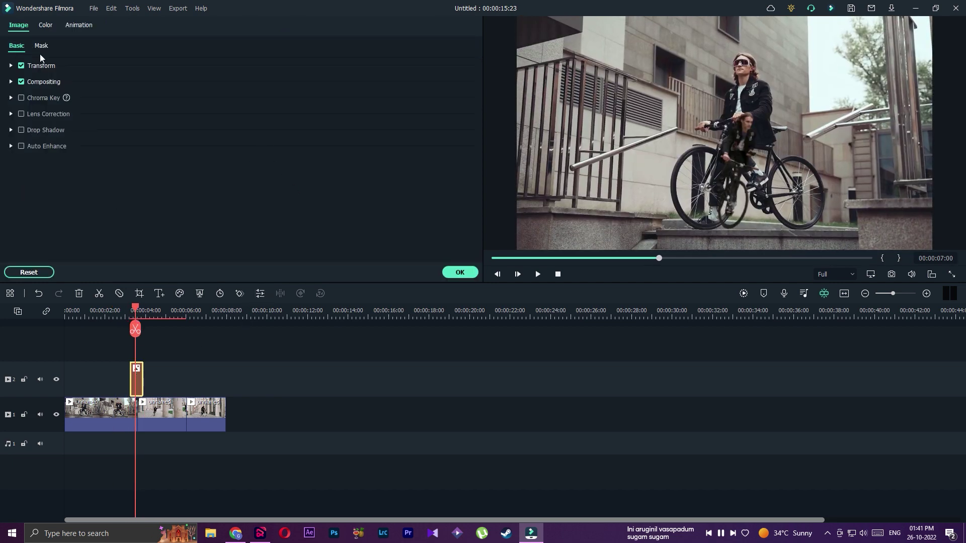
click(67, 27)
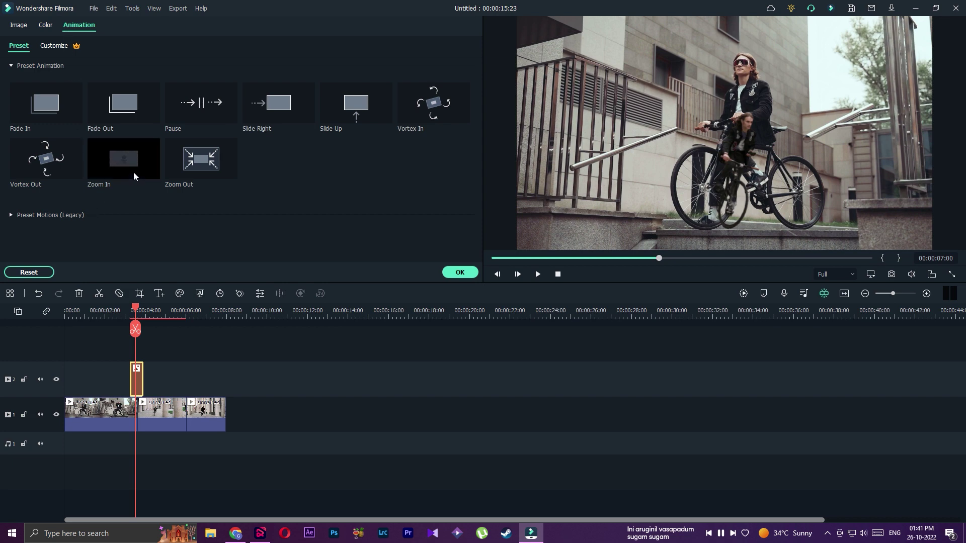
click(11, 215)
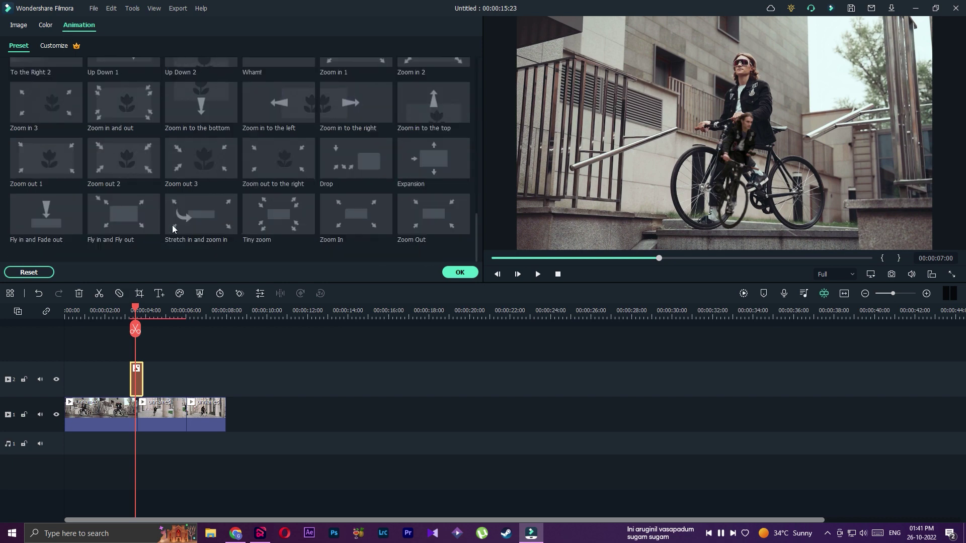
double_click(33, 220)
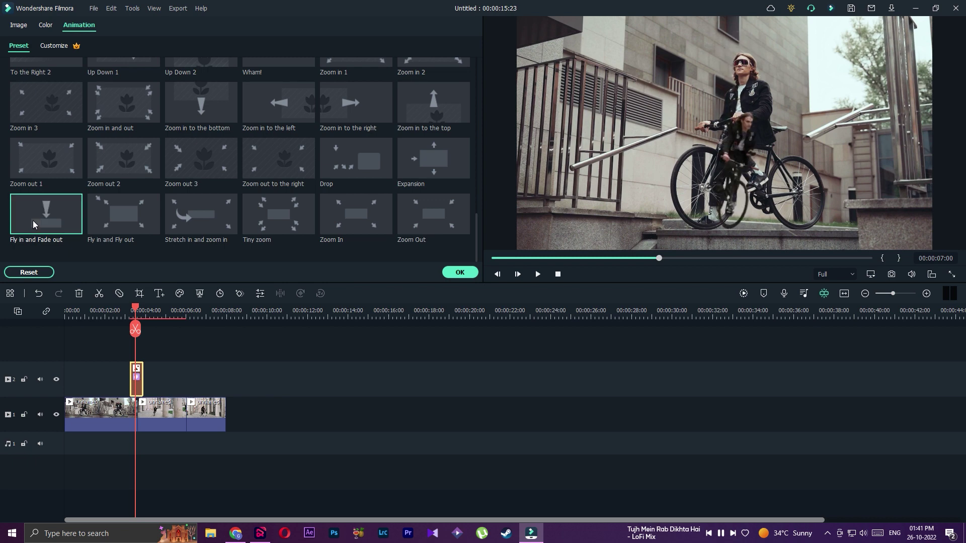
click(458, 273)
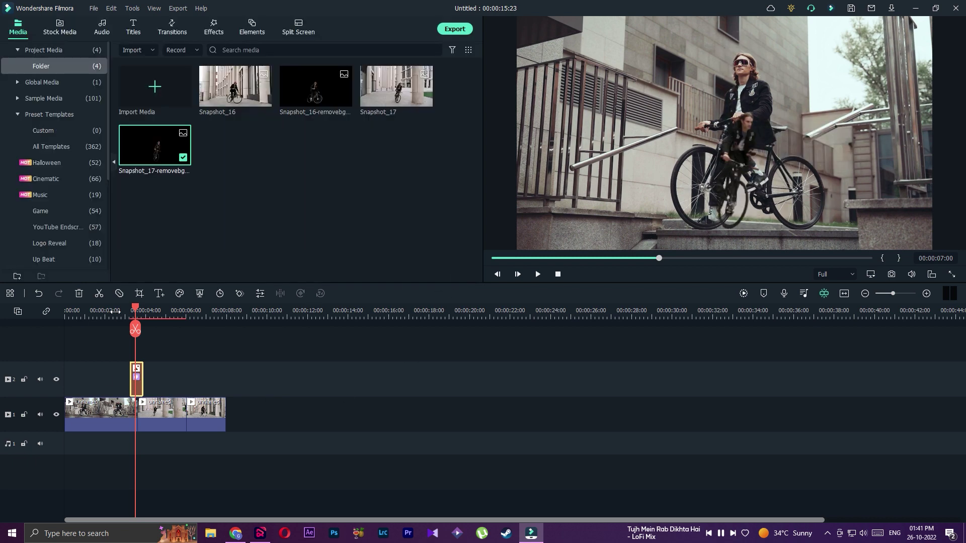
drag(135, 310, 104, 310)
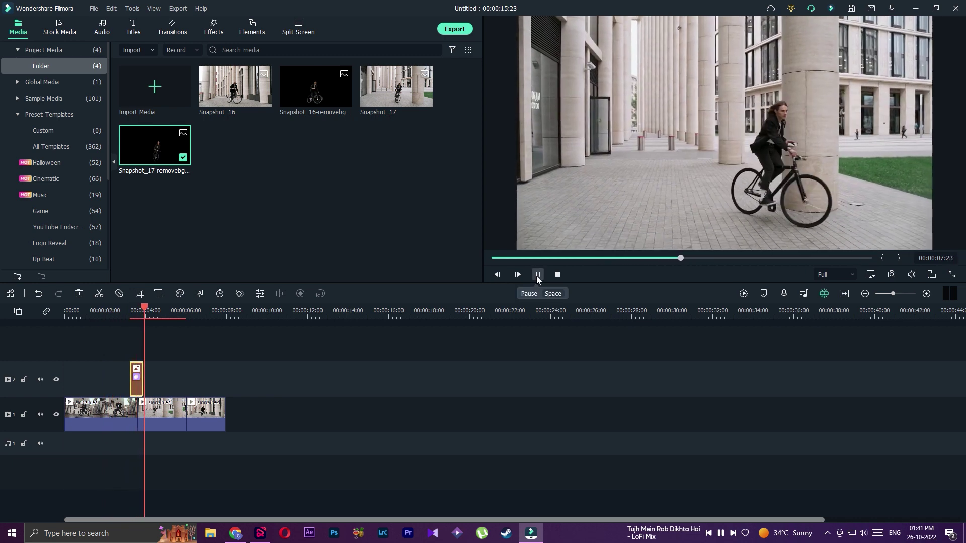
click(537, 274)
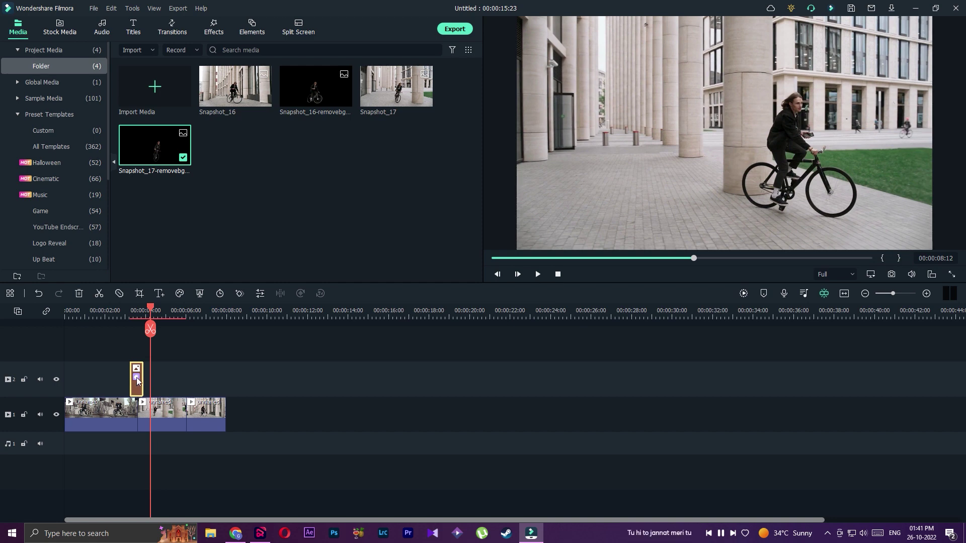
- Change the Snapshot_17 cutout overlay's preset motion to Zoom in to the bottom and play back the first transition
click(134, 310)
click(260, 293)
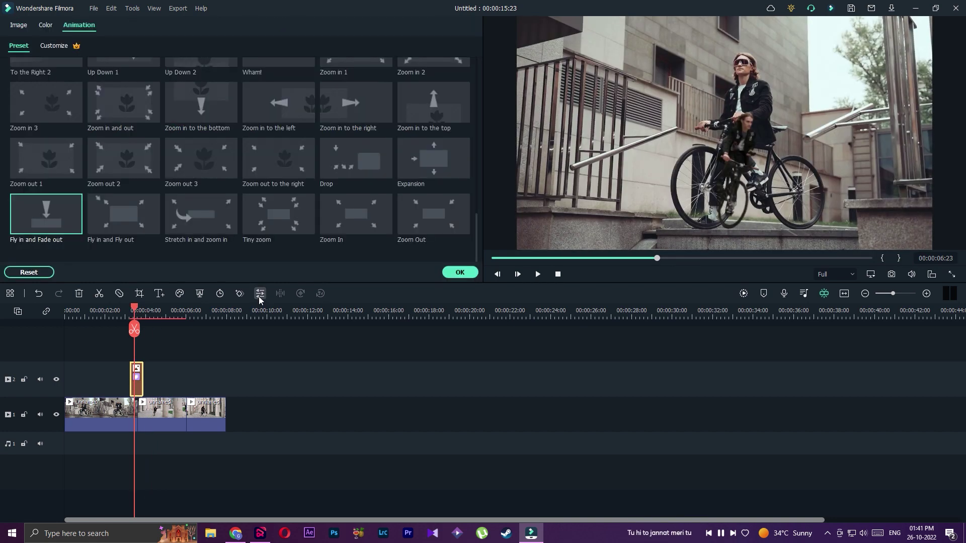
click(187, 116)
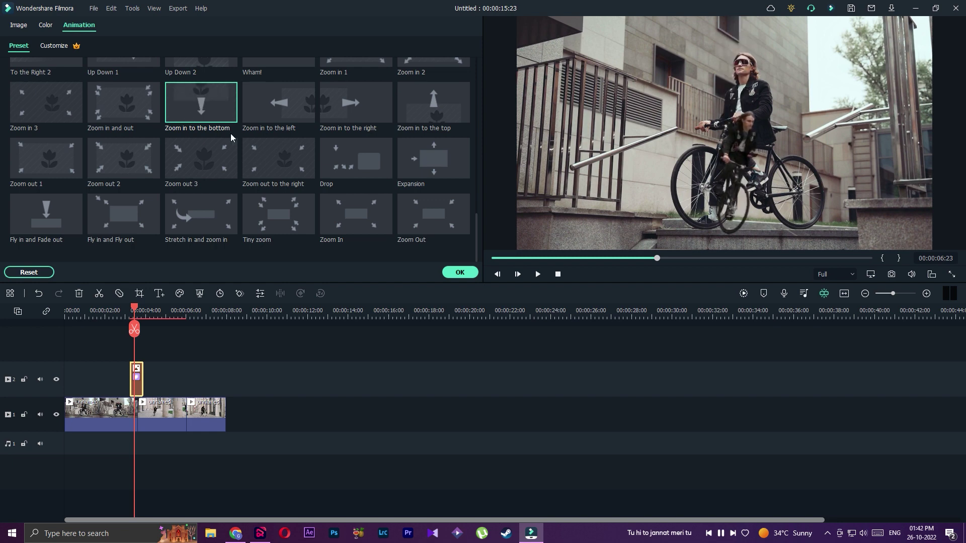
click(459, 272)
click(365, 391)
click(98, 310)
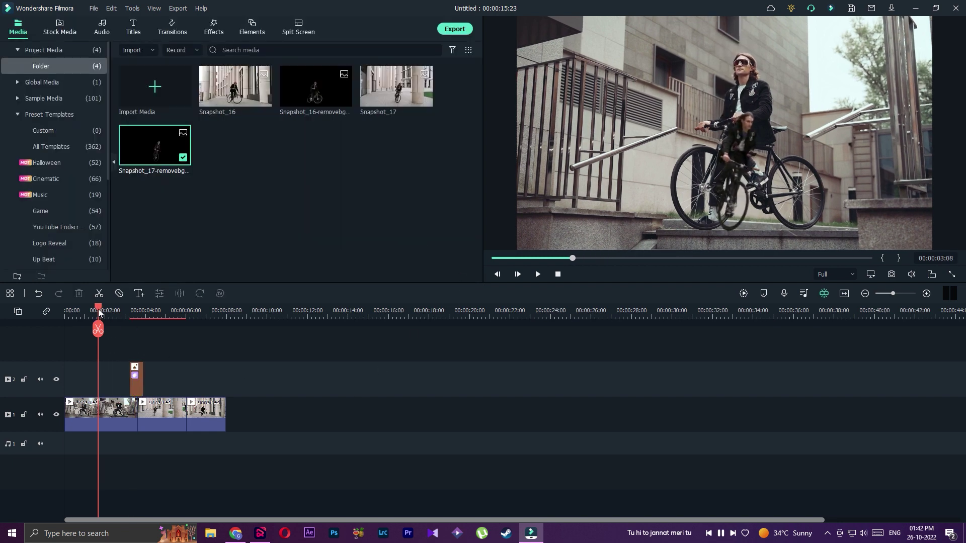
click(538, 274)
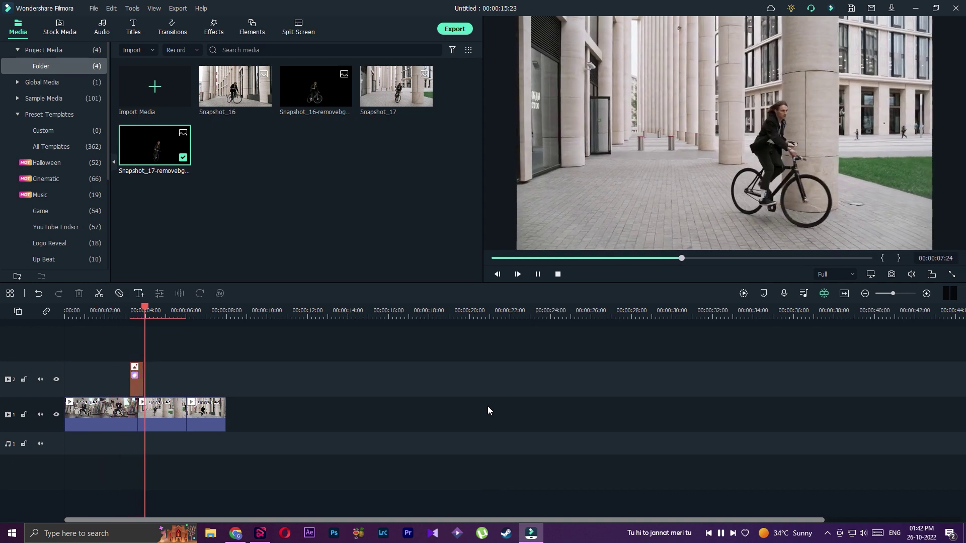
click(537, 274)
- Cut off the Snapshot_17 cutout overlay after 00:00:07:09, just past the start of the second clip, and play back the transition
drag(155, 309, 141, 311)
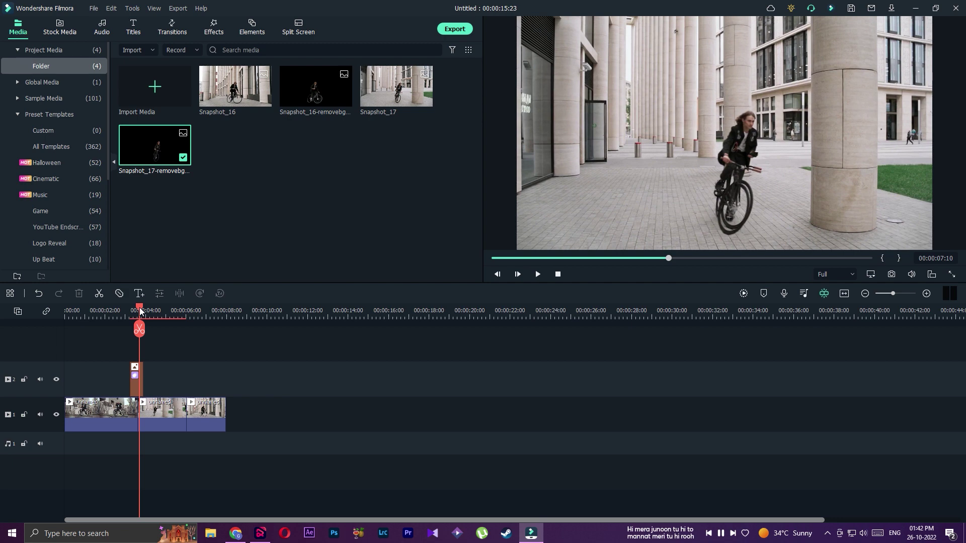
drag(141, 310, 140, 312)
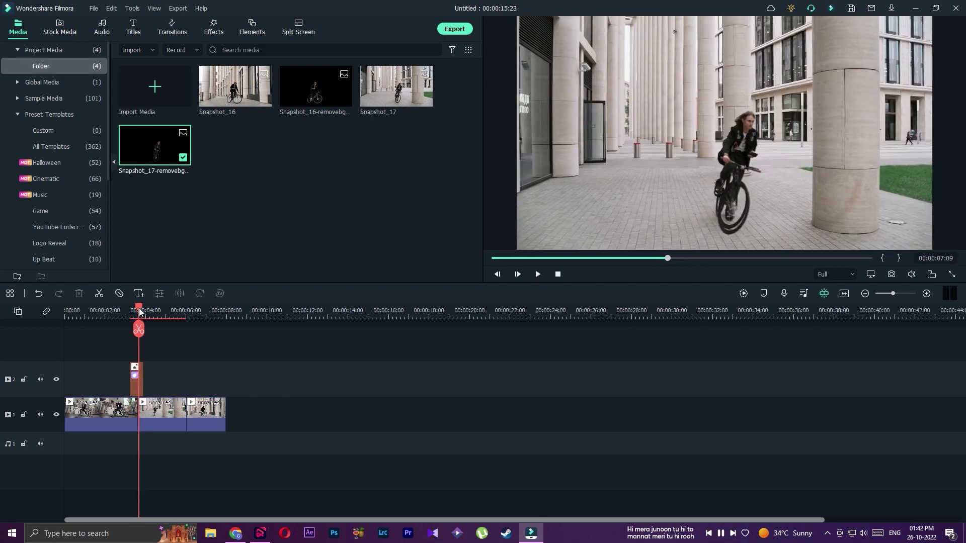
click(137, 378)
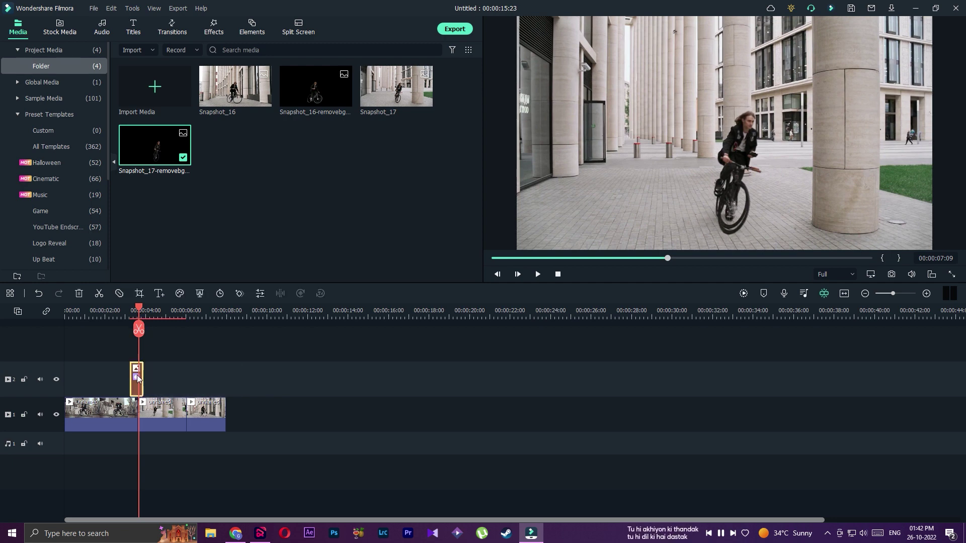
click(168, 358)
drag(137, 307, 116, 308)
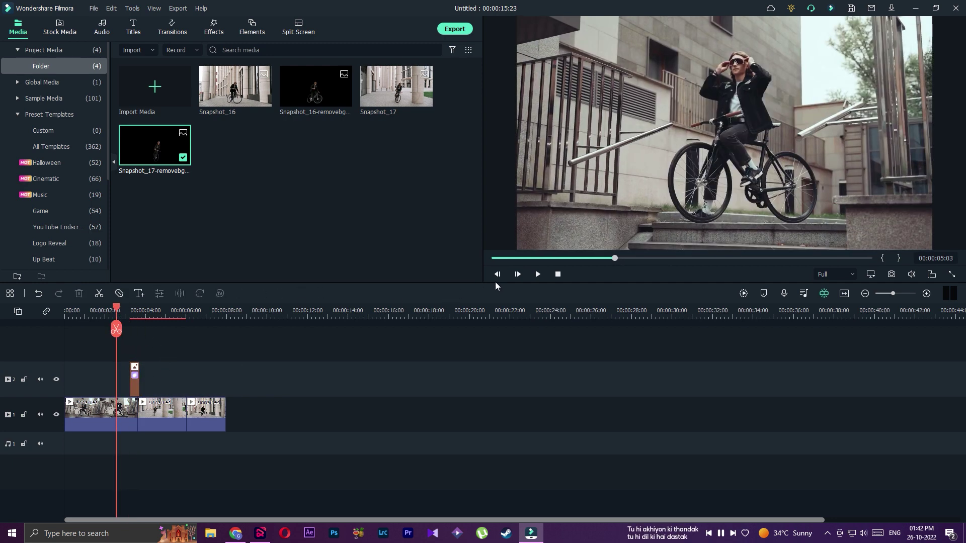
click(538, 276)
- Split the second clip at 00:00:09:22 and delete its remainder so the third clip follows directly
drag(172, 310, 165, 309)
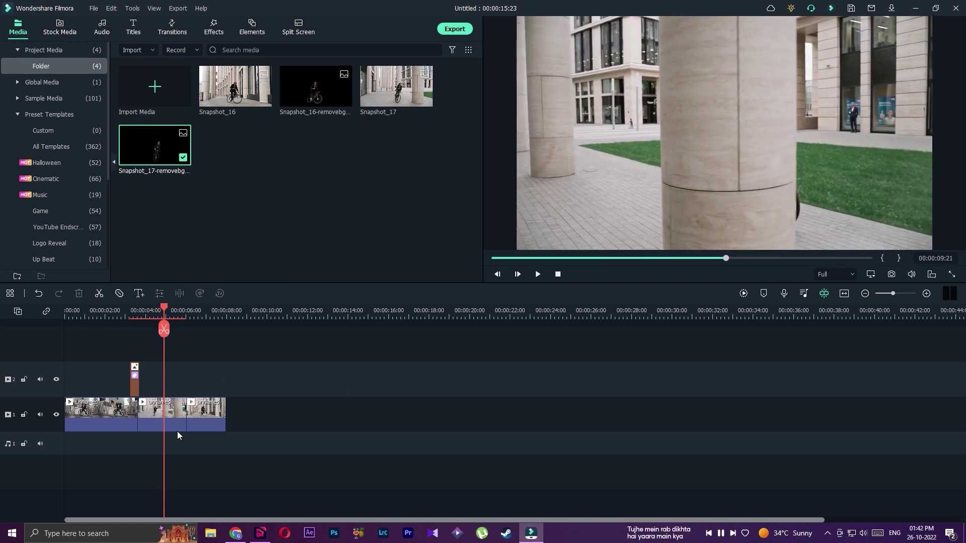
key(Right)
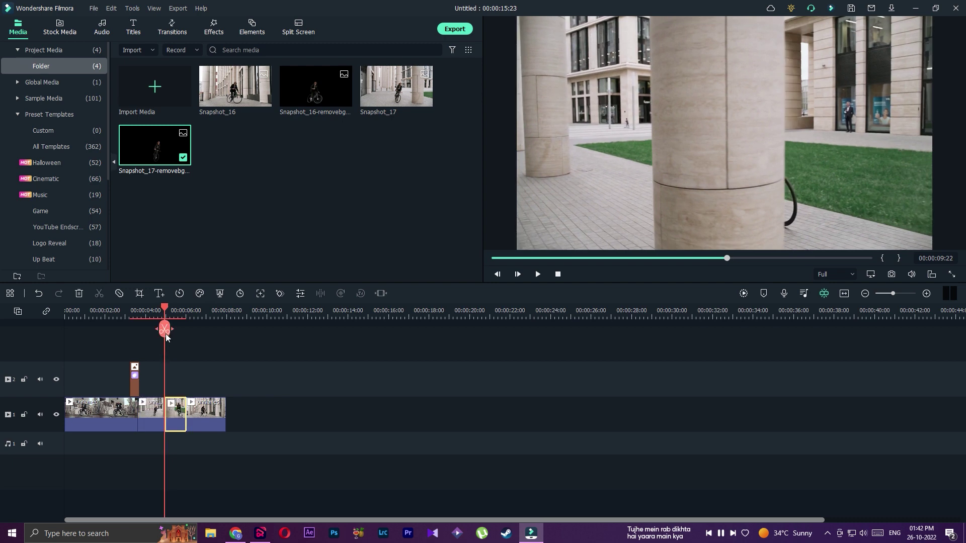
key(Delete)
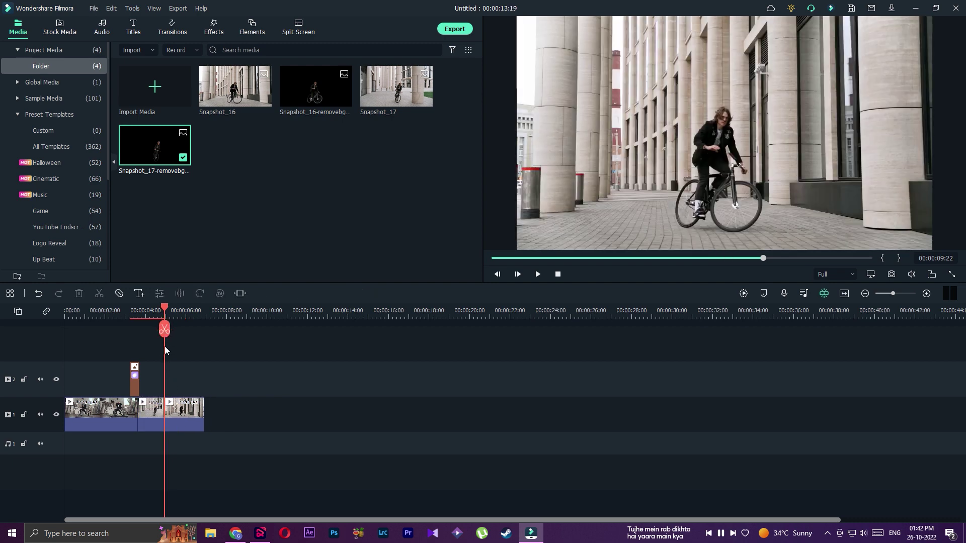
- Place Snapshot_16-removebg-preview on the second video track starting at 00:00:09:06, and cut off the portion after 00:00:10:08
drag(166, 309, 158, 309)
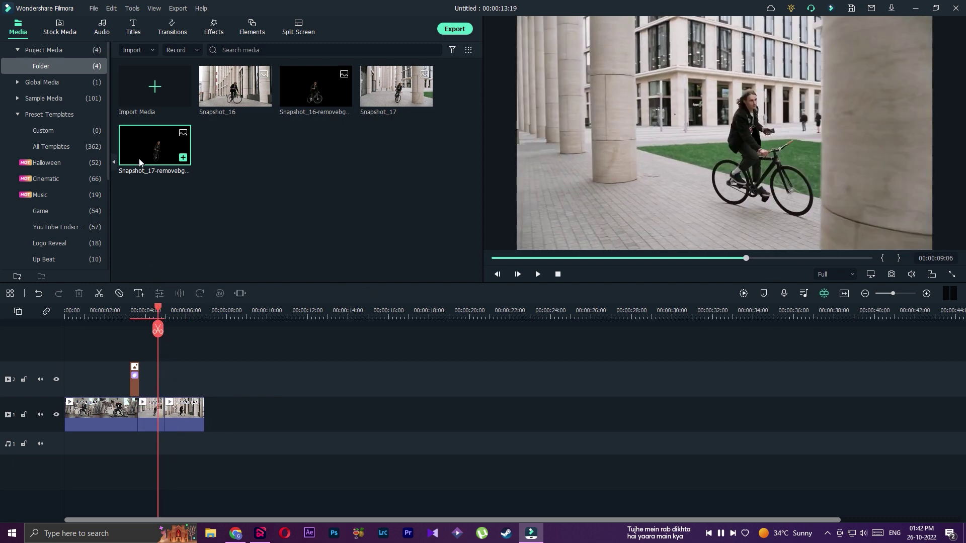
double_click(318, 99)
drag(321, 92, 157, 361)
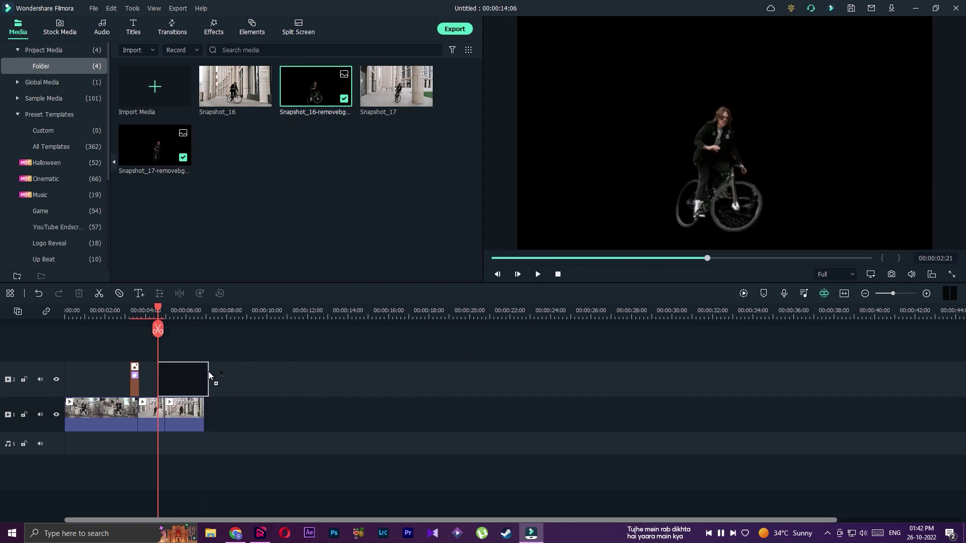
drag(158, 309, 170, 310)
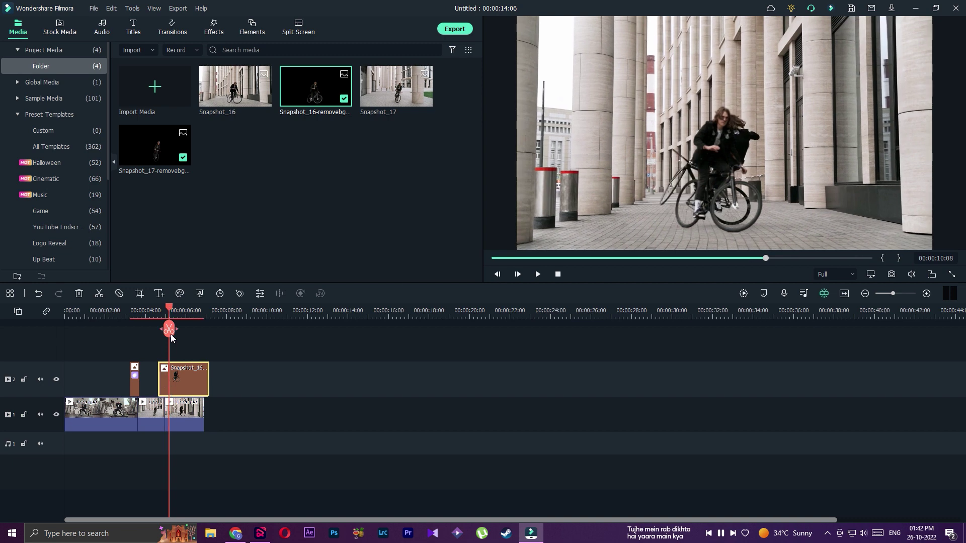
key(Delete)
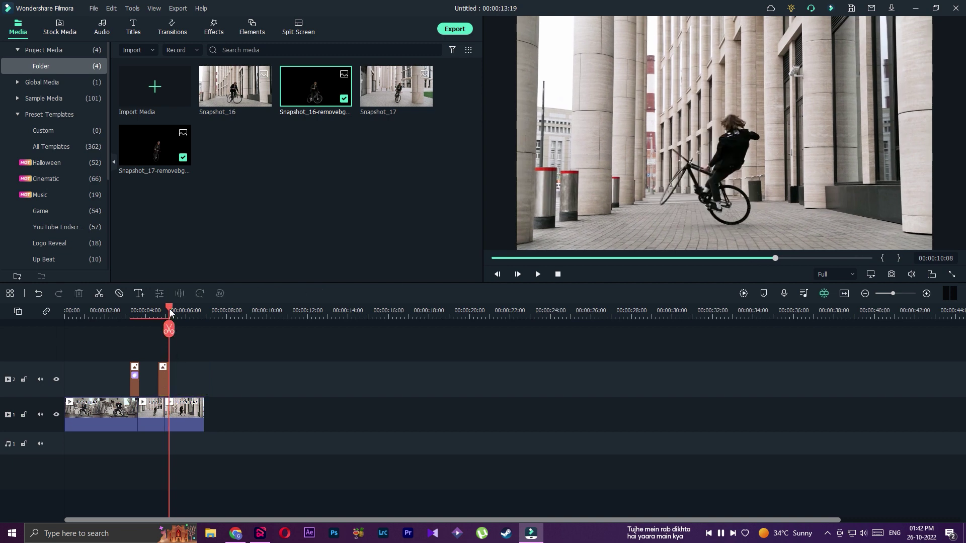
mouse_move(170, 312)
mouse_down()
mouse_move(147, 310)
mouse_move(172, 311)
mouse_move(165, 312)
mouse_up()
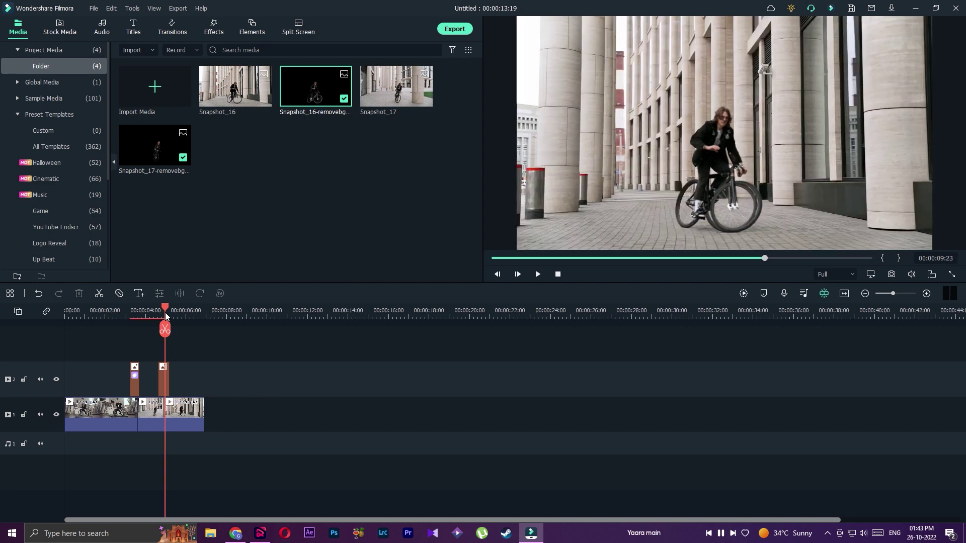
click(164, 376)
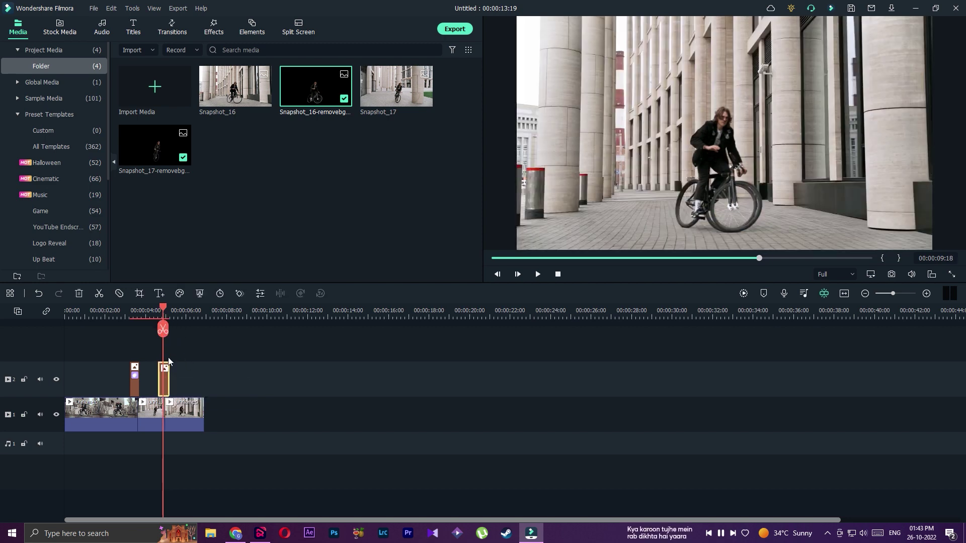
key(ctrl+z)
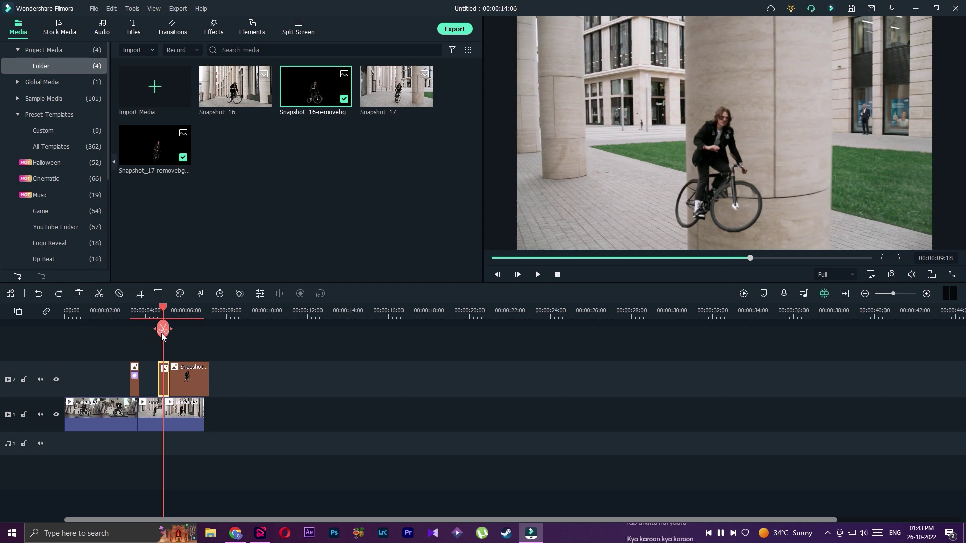
key(Delete)
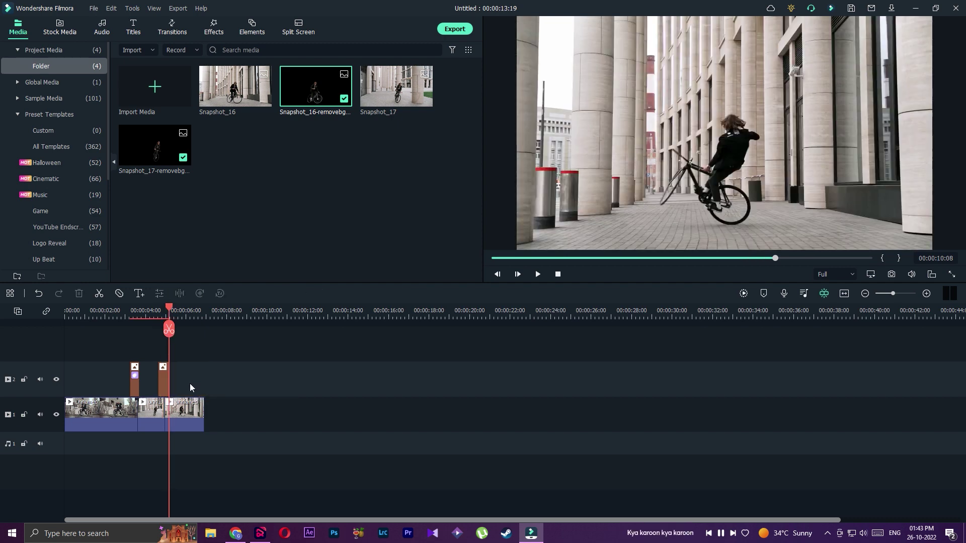
- Split the Snapshot_16 cutout overlay at 00:00:09:22, where the third clip starts, and delete the part after the split
drag(169, 311, 167, 310)
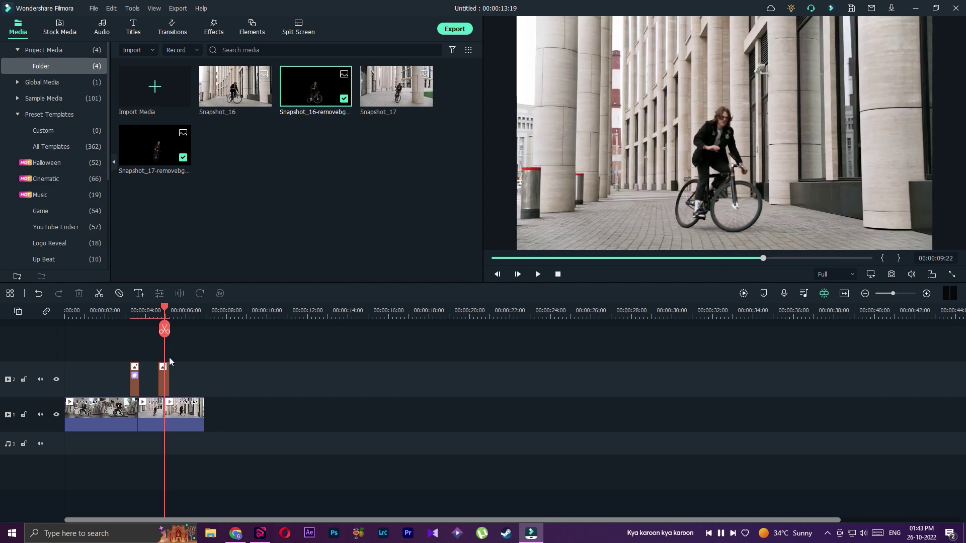
click(162, 372)
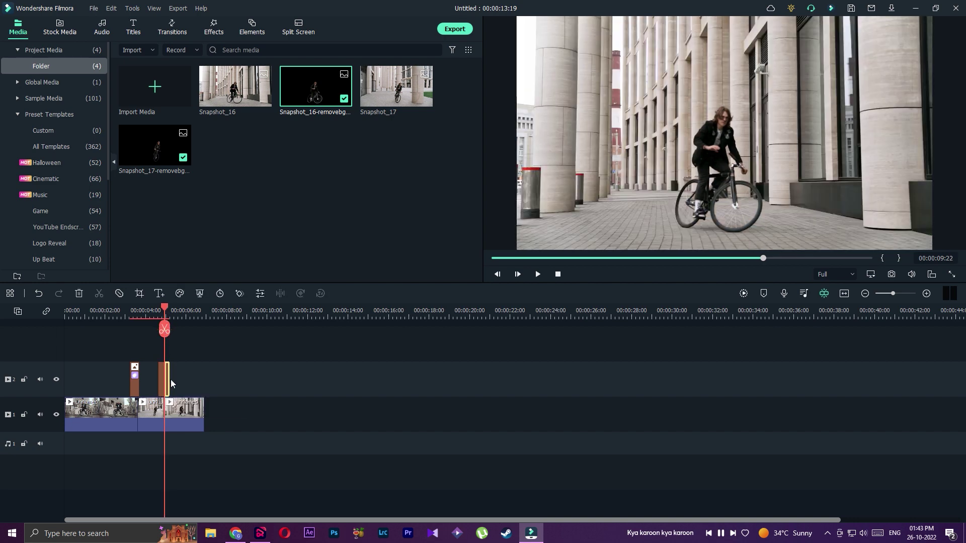
key(Delete)
- Apply the Zoom in to the bottom preset motion to the Snapshot_16 cutout overlay and play back the whole timeline
double_click(162, 375)
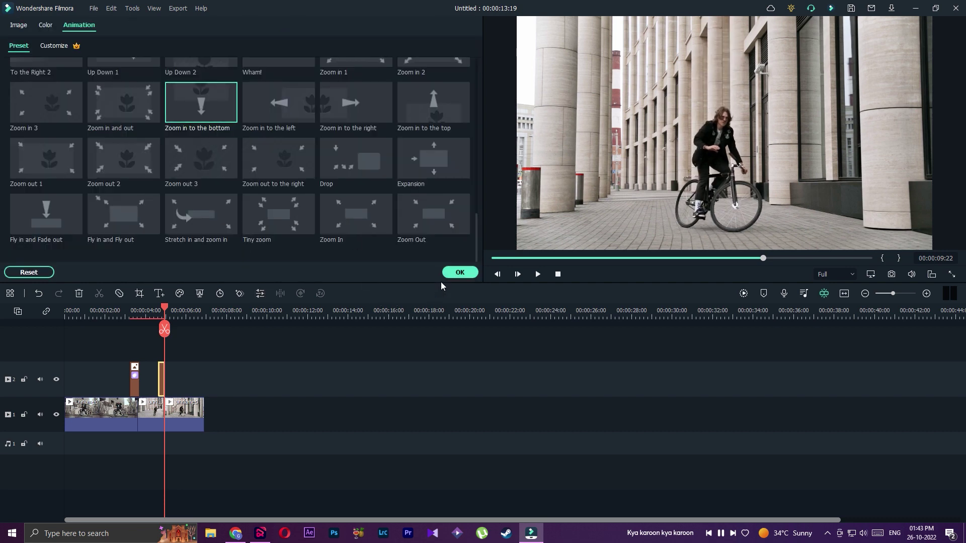
click(459, 273)
drag(166, 308, 78, 309)
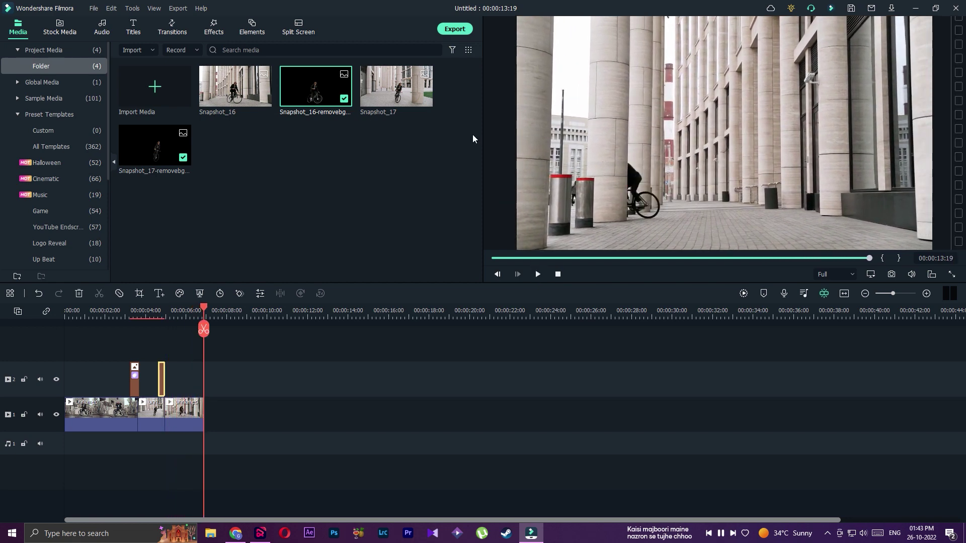
- Export the project as an AVI video named cutOUT to the filmora folder with the default preset
click(454, 29)
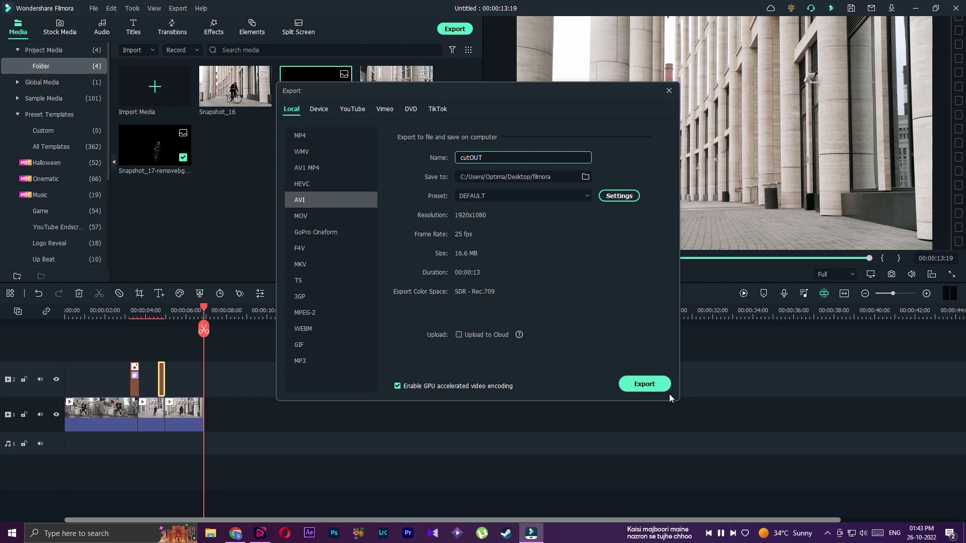
click(636, 385)
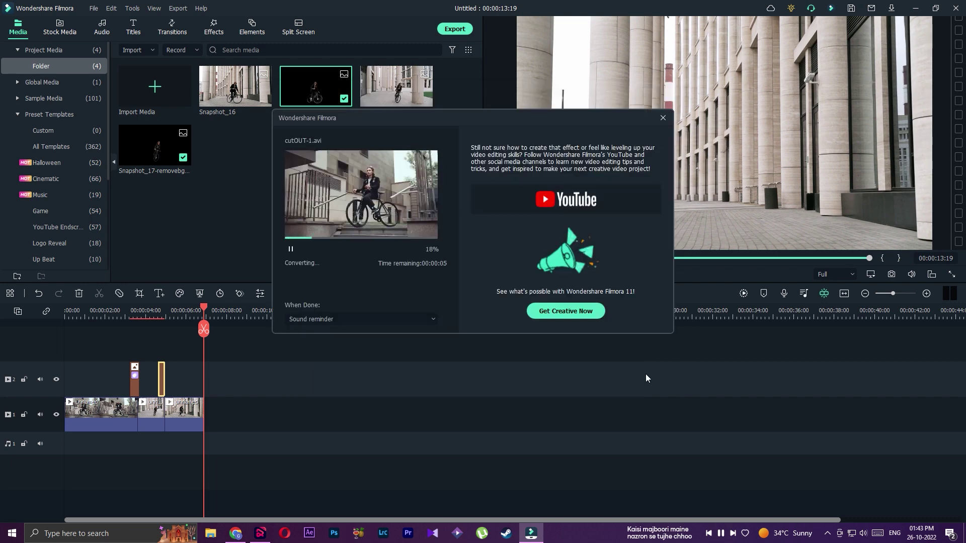
key(alt+z)
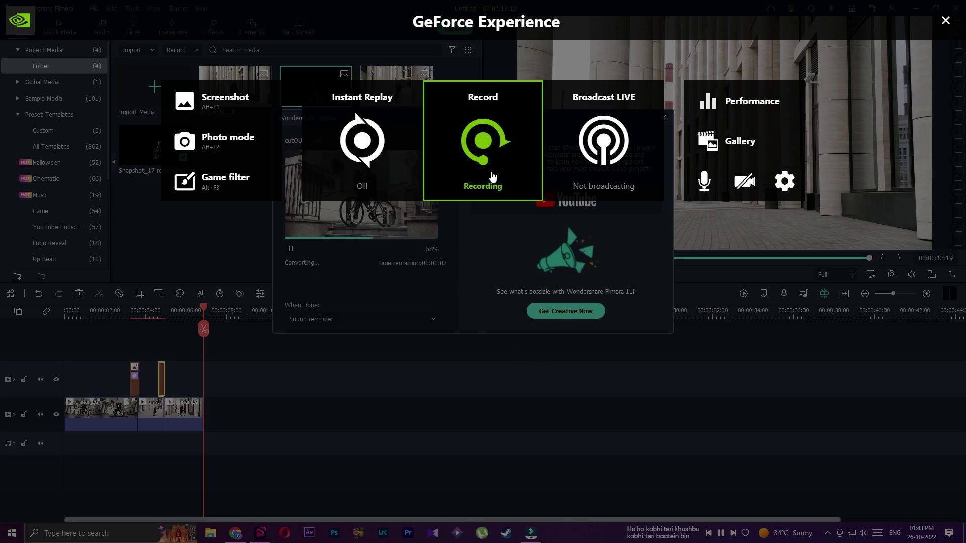